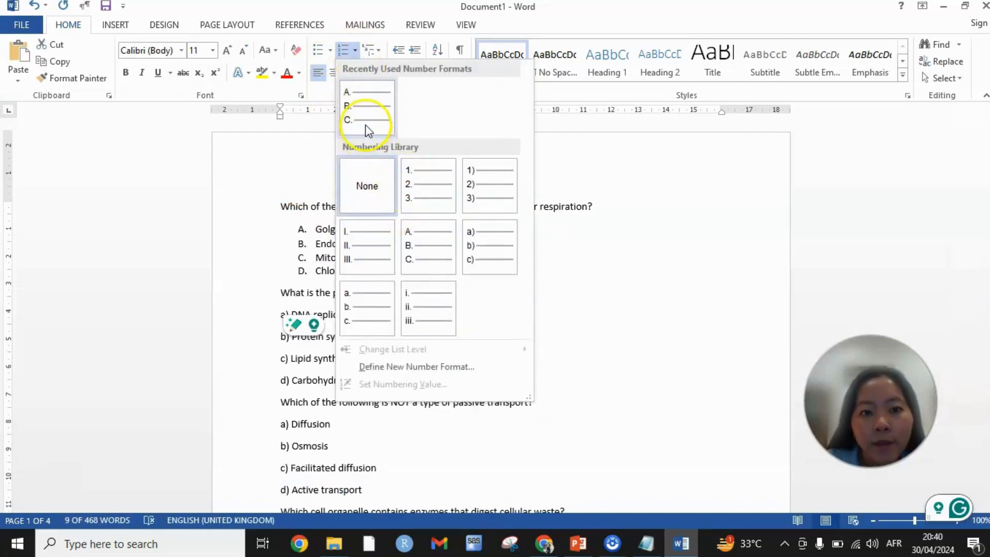
- Letter the first question's answer options A. to D. and add the line "ANSWER: C" below Chloroplasts
click(367, 118)
click(376, 275)
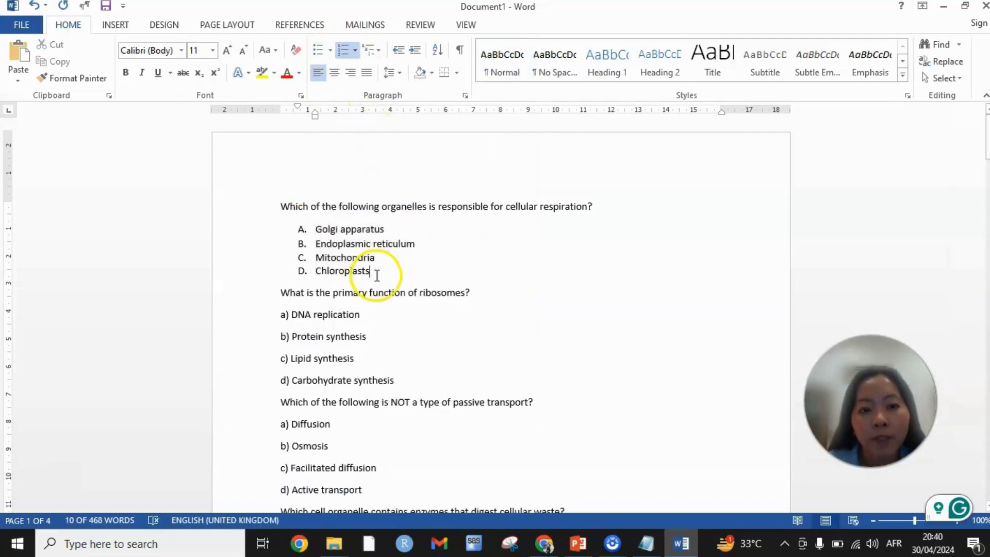
key(Return)
key(BackSpace)
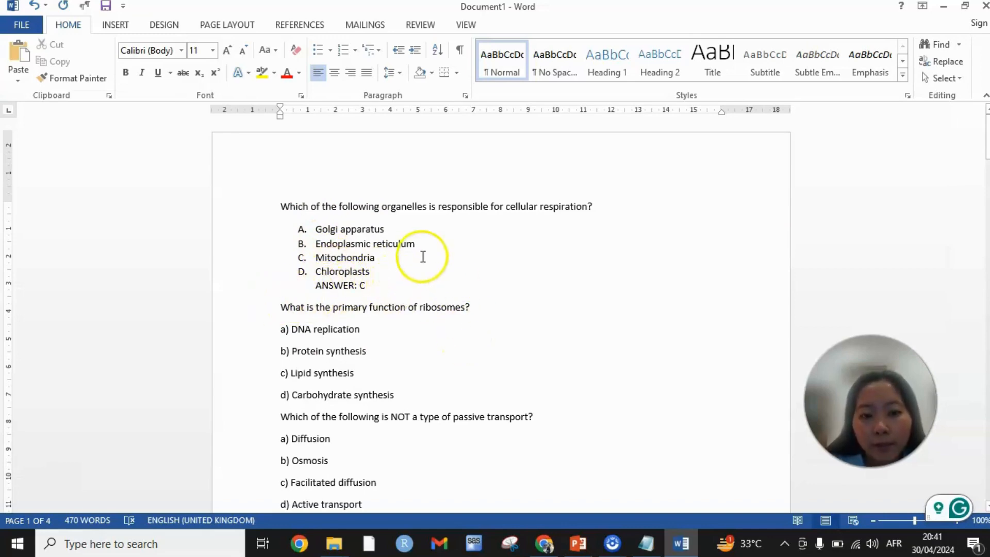
- Review the lettered options and ANSWER lines of the questions throughout the document
scroll(422, 254, down, 10)
scroll(424, 250, down, 4)
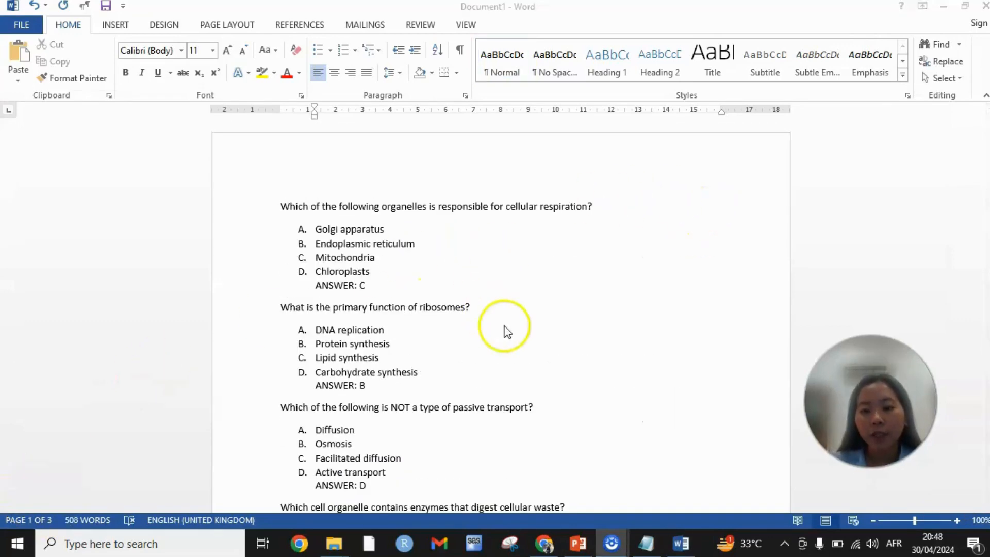
scroll(517, 335, down, 3)
scroll(517, 332, up, 3)
click(525, 295)
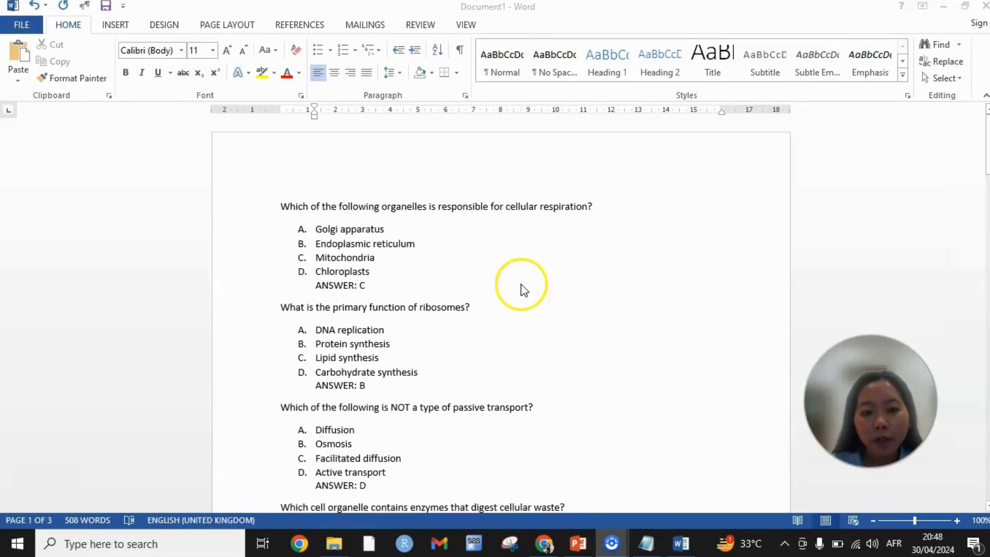
scroll(521, 282, down, 12)
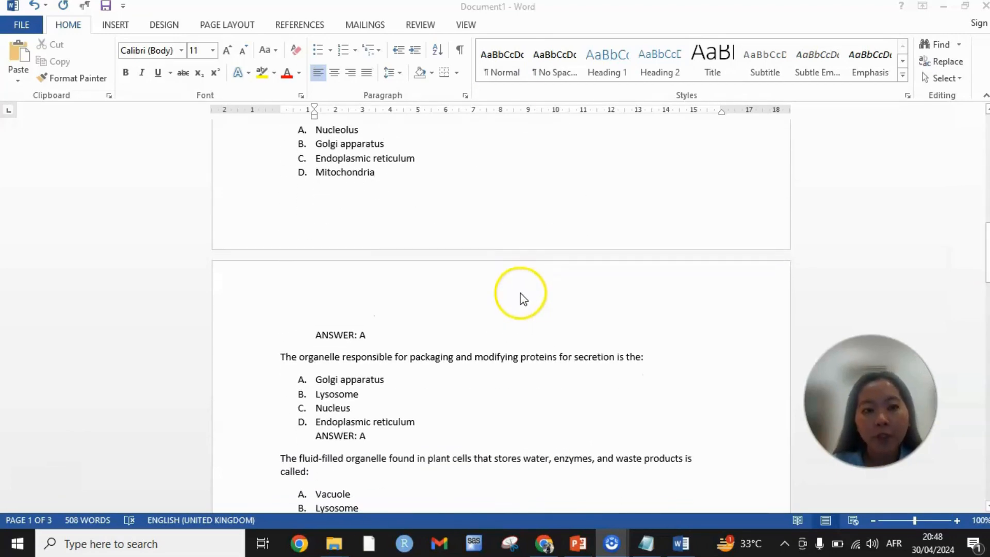
scroll(522, 298, up, 3)
- Save the document to the Desktop as a Plain Text file named "question bank" with Windows (Default) text encoding
click(22, 26)
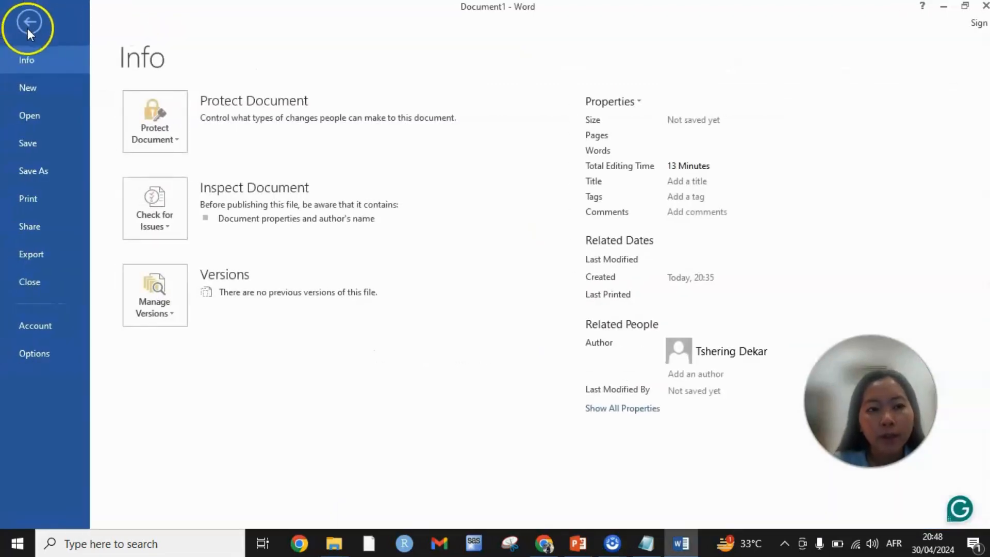
click(67, 172)
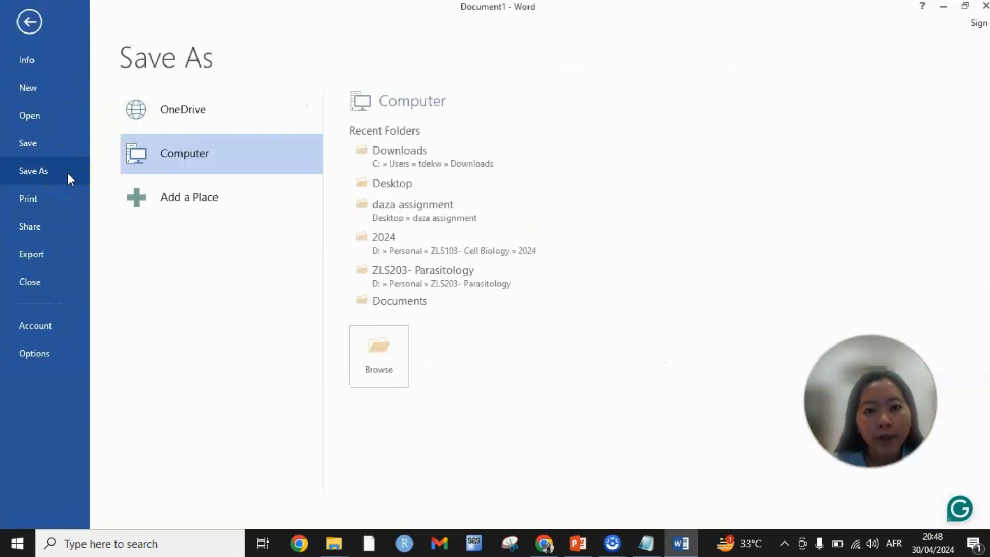
click(137, 165)
click(62, 77)
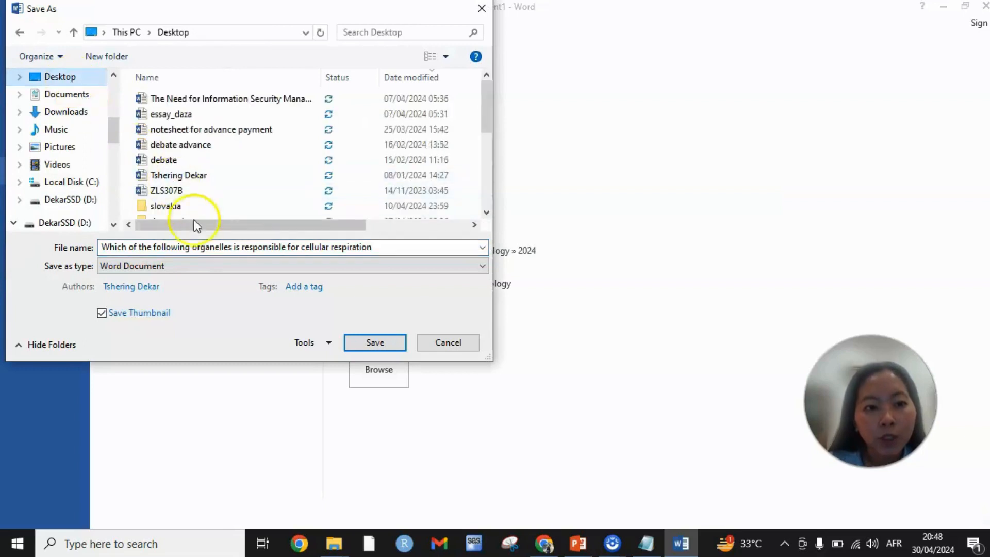
text(question bank)
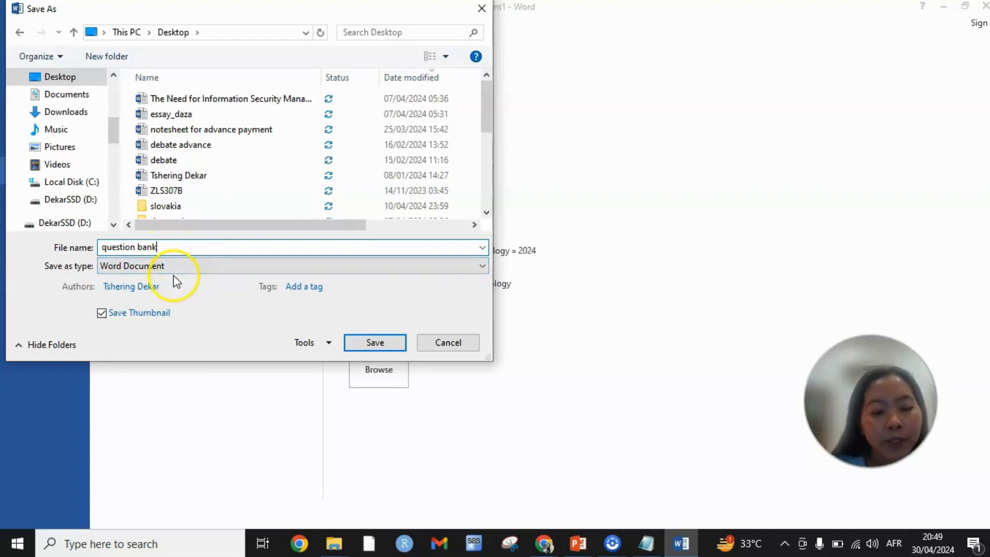
click(175, 268)
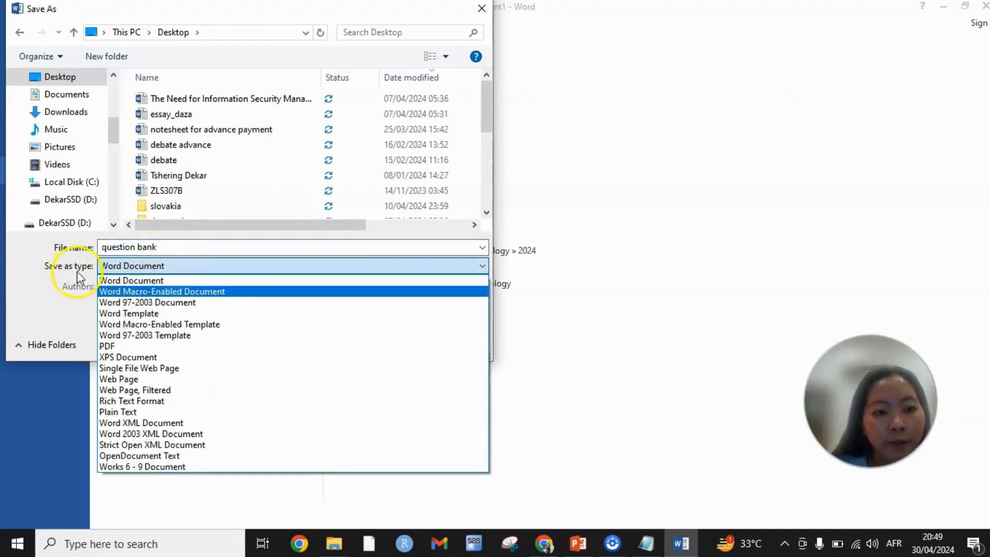
click(133, 412)
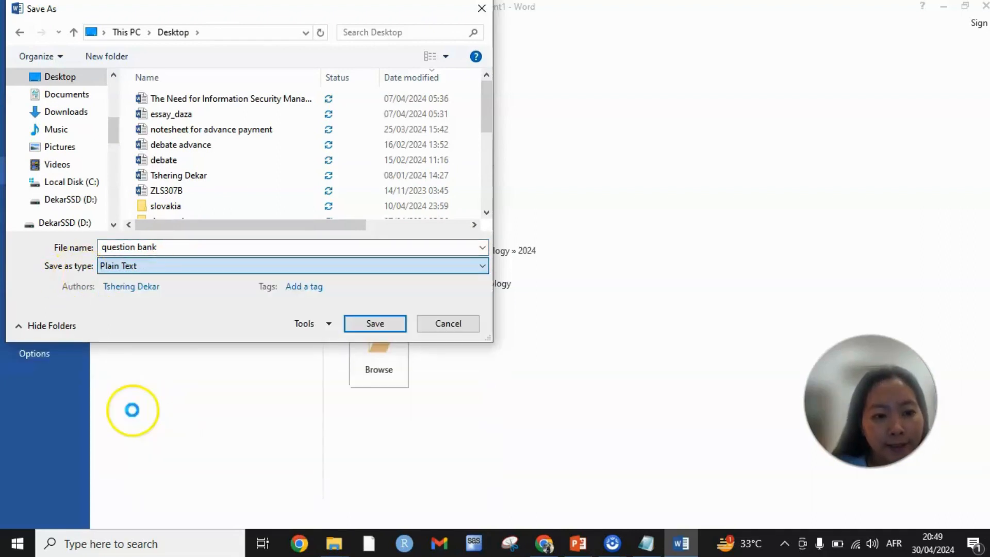
click(398, 325)
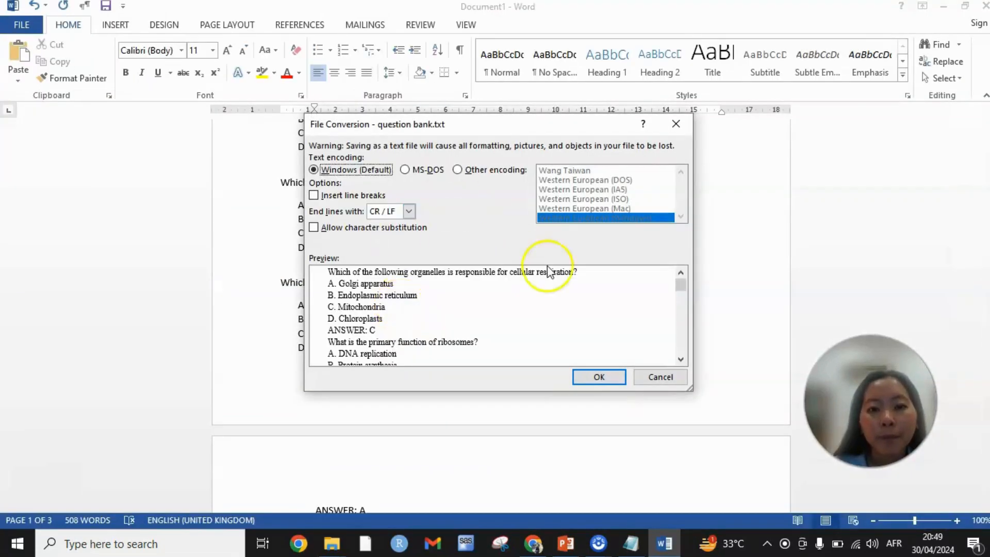
click(597, 376)
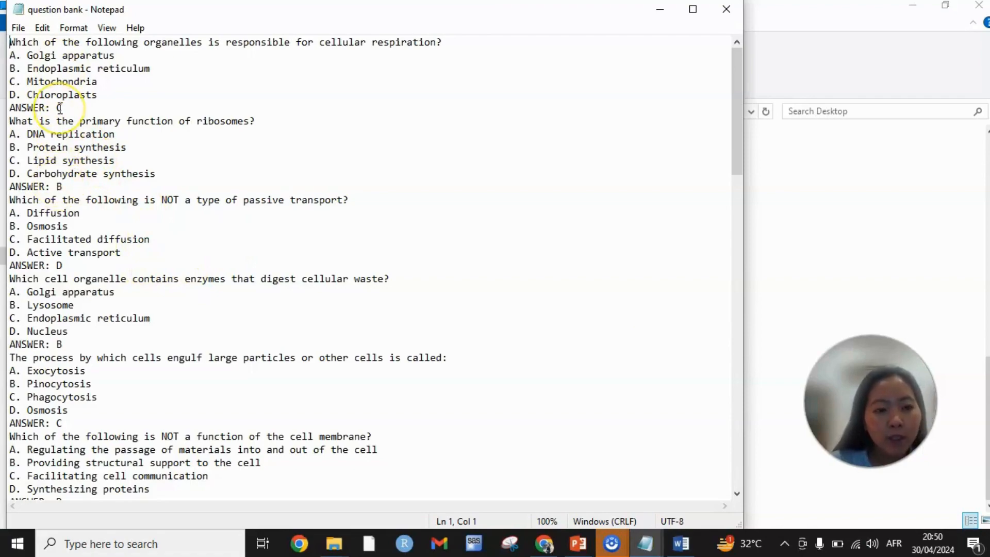
- Check the question and answer layout of the question bank text file in Notepad
scroll(60, 107, down, 8)
scroll(60, 107, down, 7)
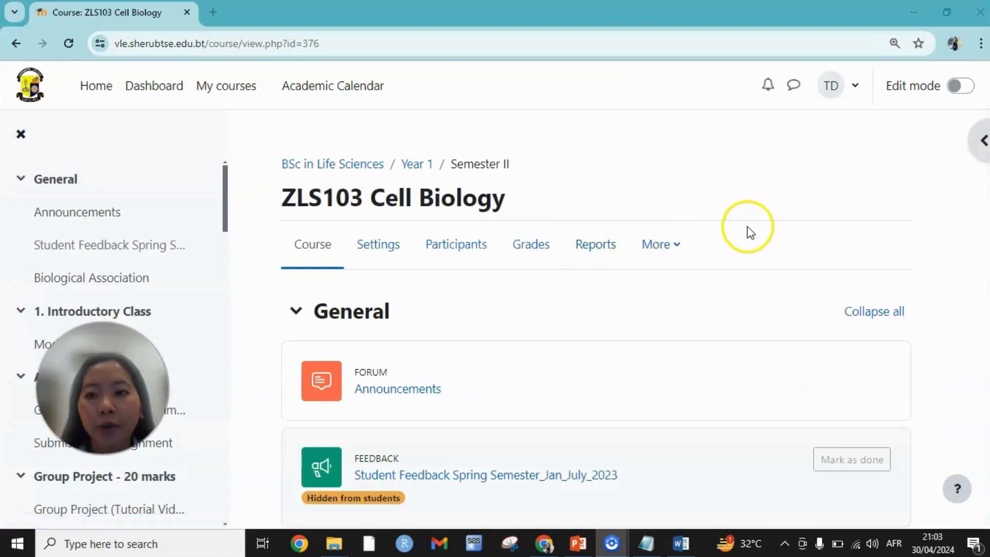
- In the browser, turn on edit mode for the ZLS103 Cell Biology course and add a quiz named "Quiz 1" to the General section
click(962, 86)
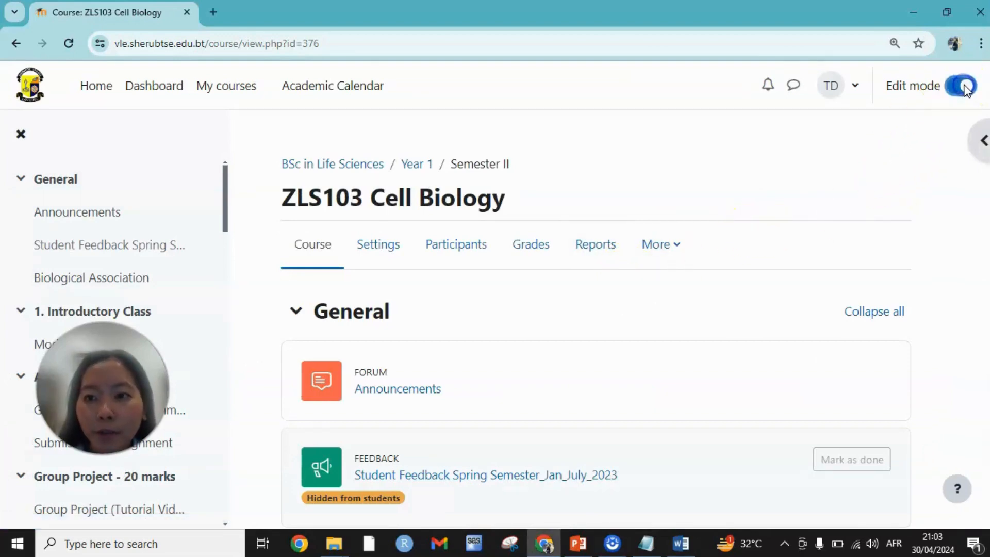
scroll(402, 420, down, 5)
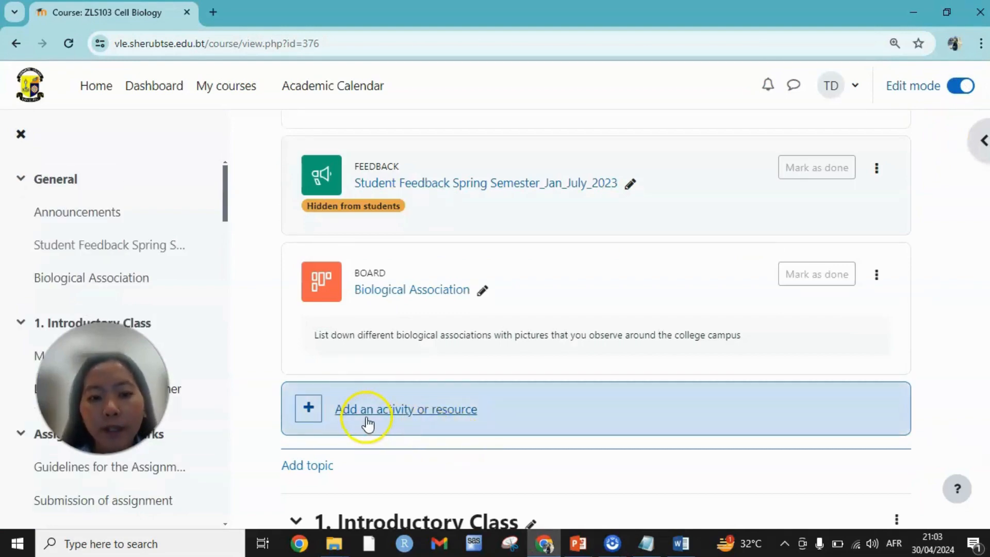
click(368, 411)
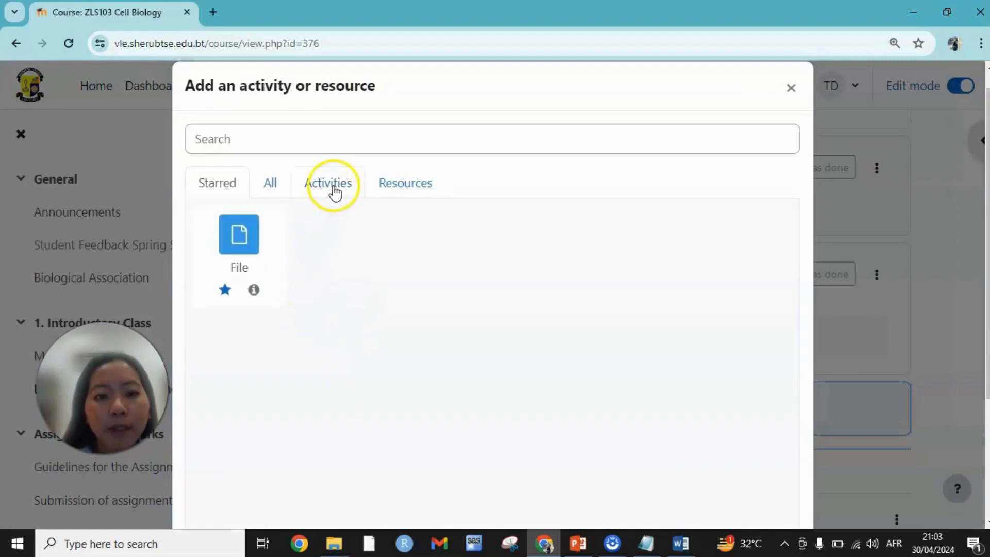
click(333, 186)
scroll(355, 335, down, 2)
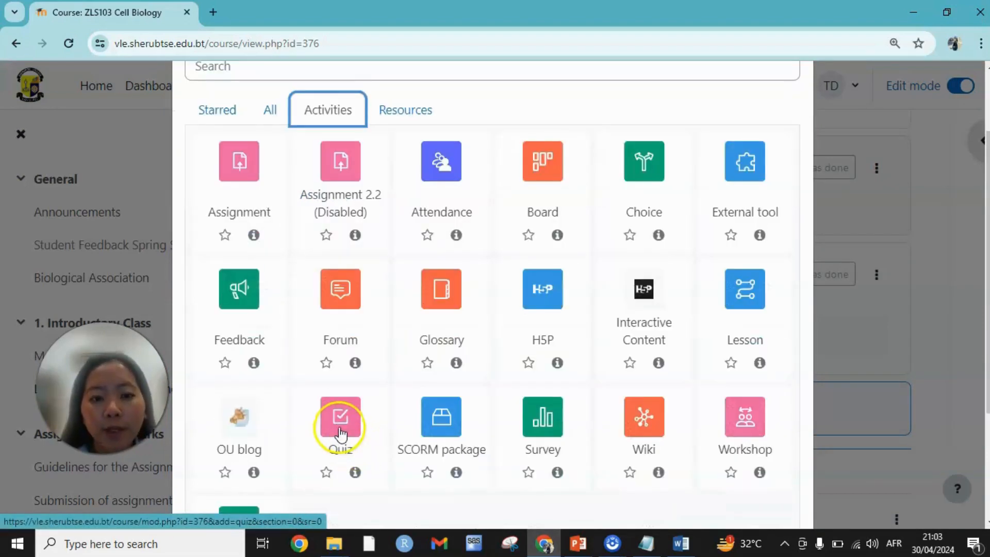
click(339, 431)
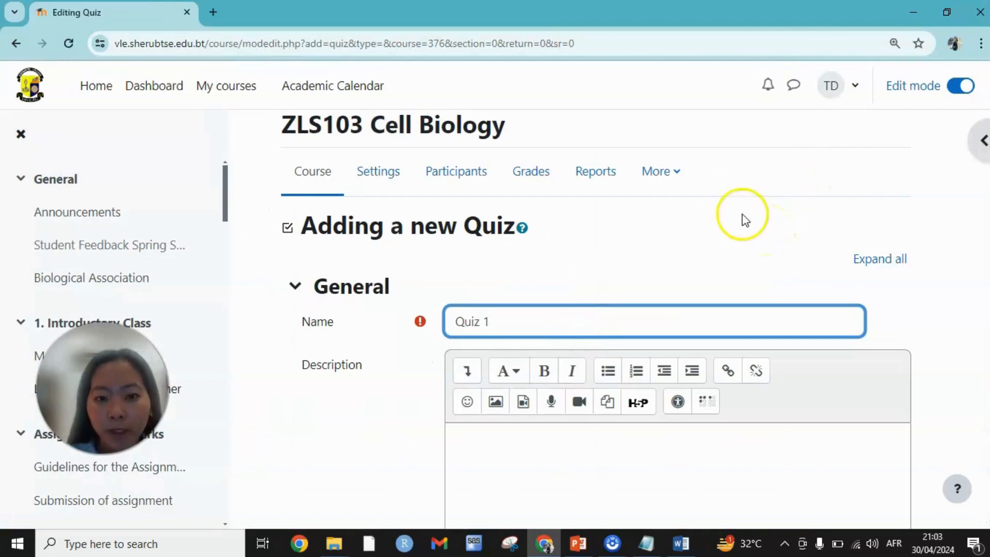
- Paste the copied test directions into the quiz description and enable displaying the description on the course page
click(590, 439)
scroll(598, 325, down, 3)
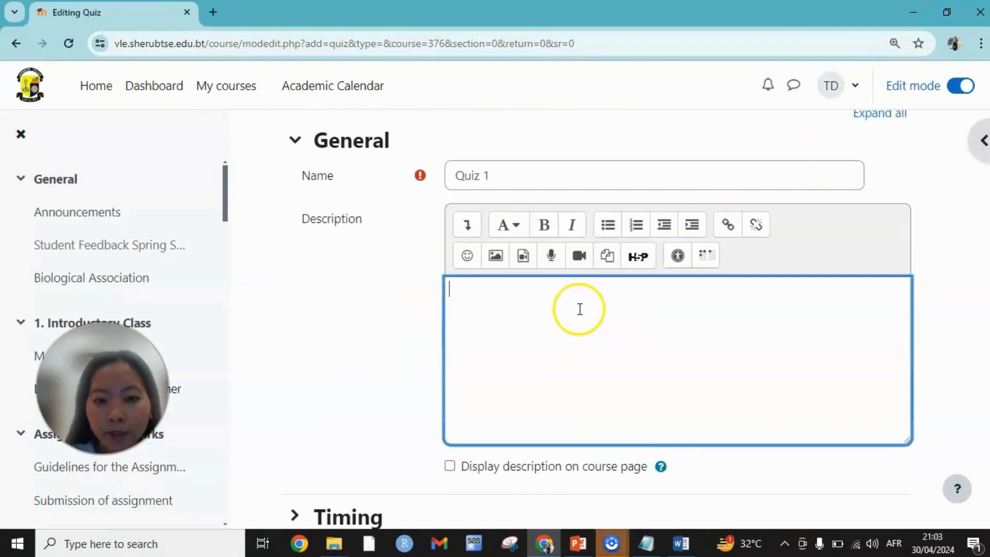
key(ctrl+v)
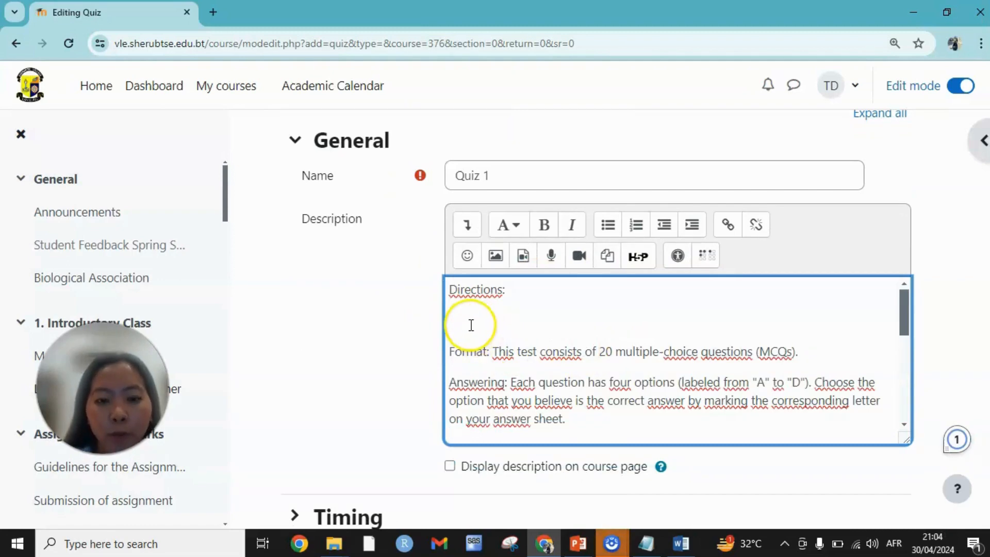
scroll(475, 327, down, 5)
scroll(471, 324, down, 3)
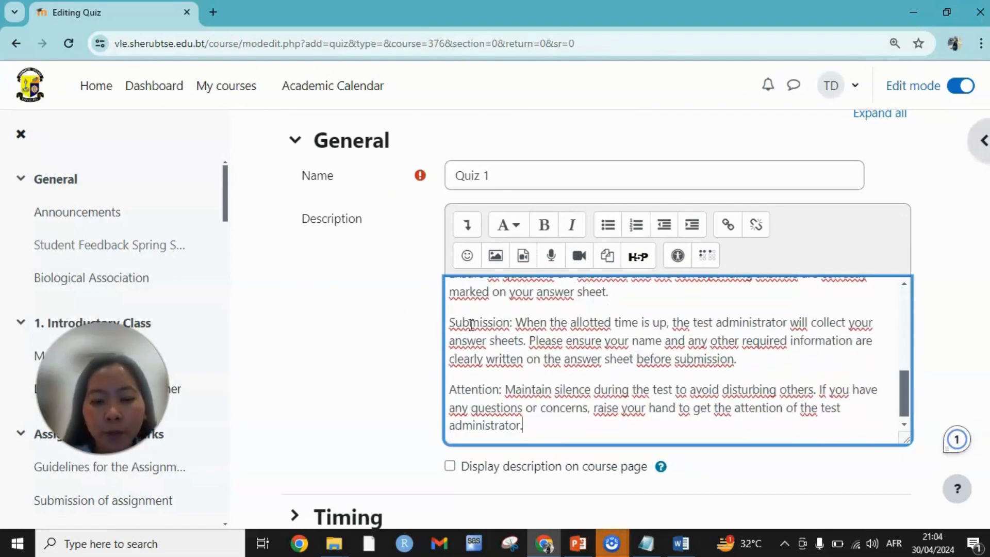
scroll(745, 442, down, 1)
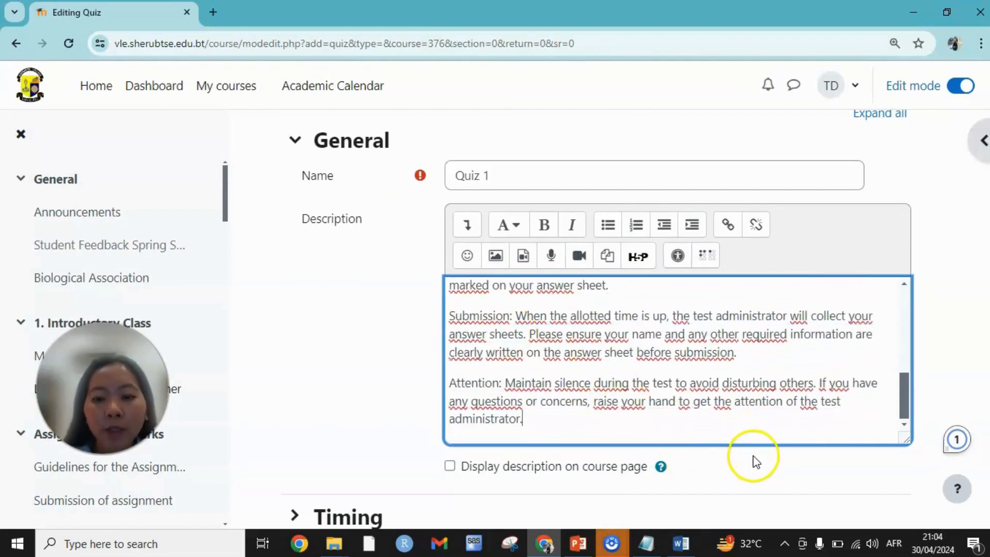
scroll(751, 460, down, 1)
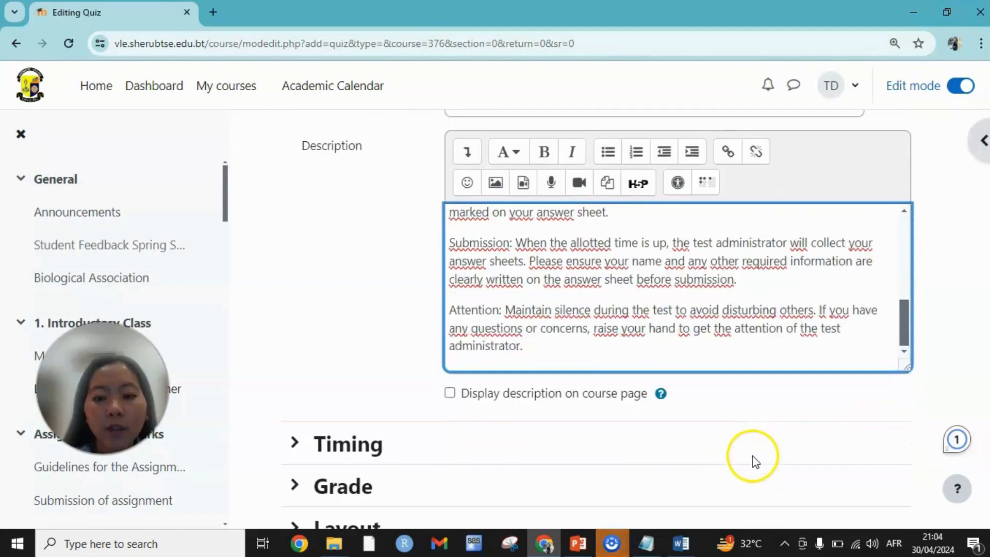
click(450, 393)
- Enable the quiz opening time and set it to 30 March 2024, 08:00
scroll(265, 354, down, 1)
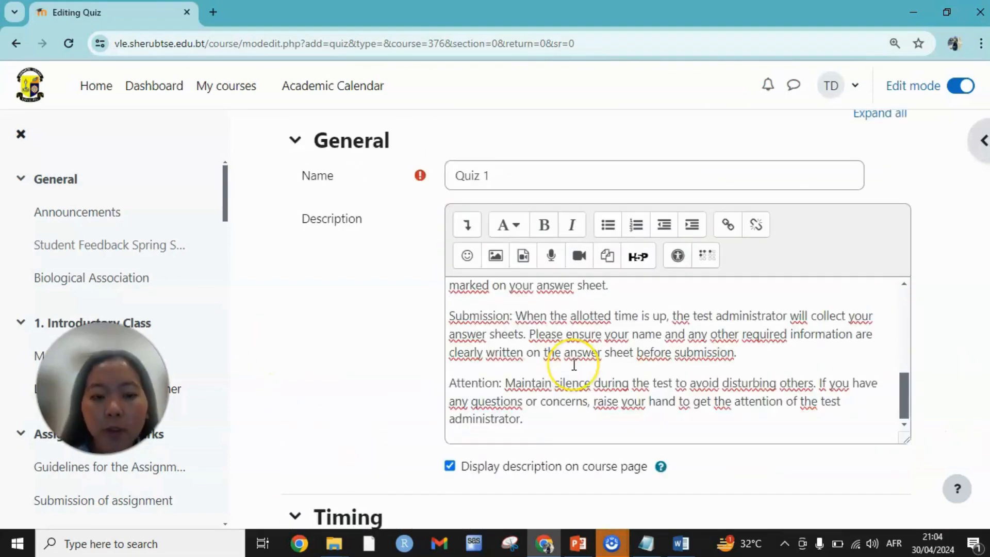
scroll(573, 365, down, 1)
scroll(574, 364, down, 1)
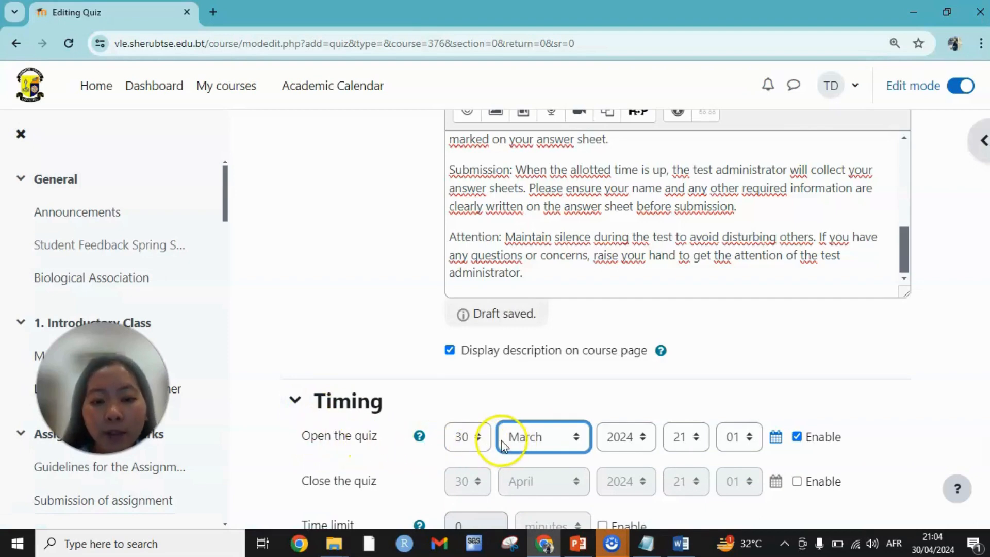
scroll(557, 437, down, 1)
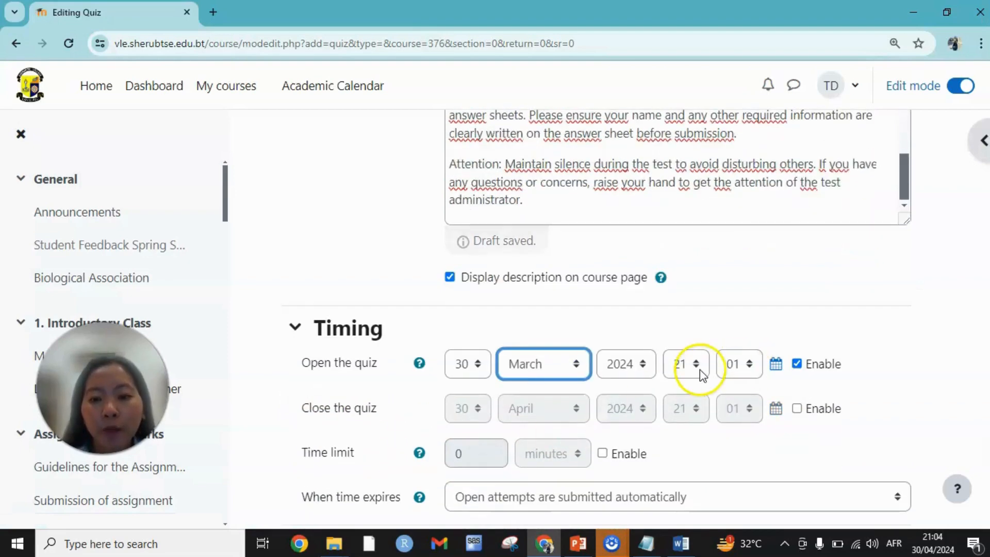
click(693, 335)
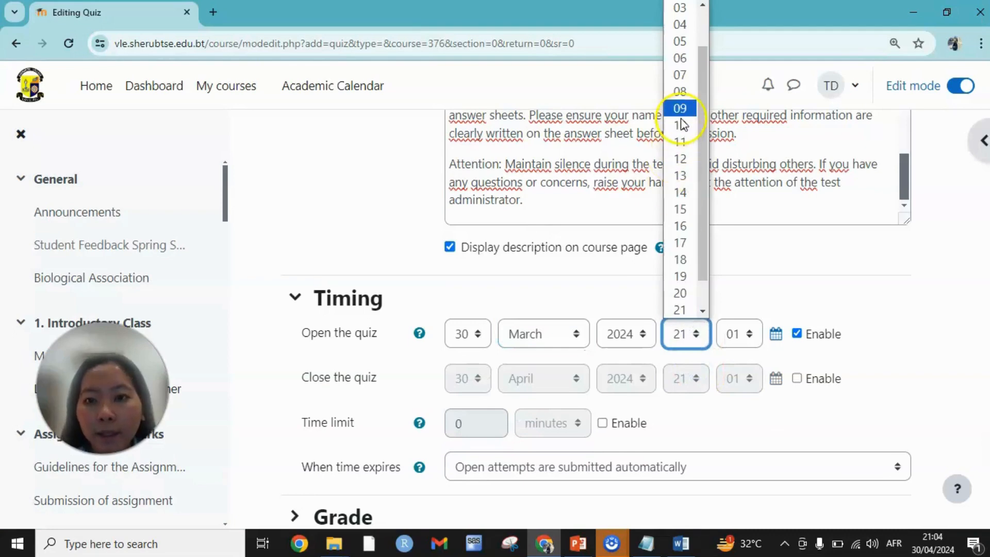
click(680, 91)
click(746, 333)
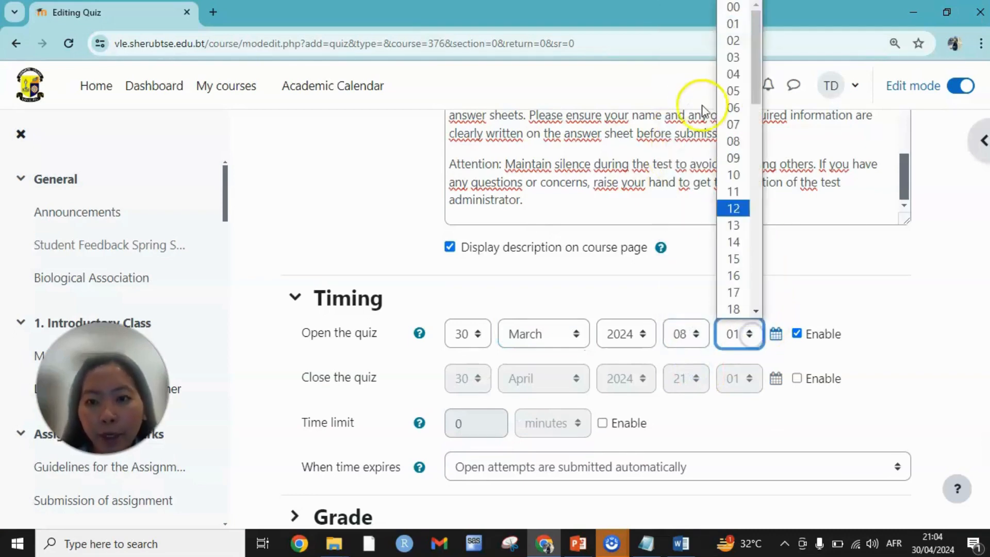
click(734, 7)
- Enable a time limit of 30 minutes and have open attempts submitted automatically when time expires
scroll(784, 376, down, 1)
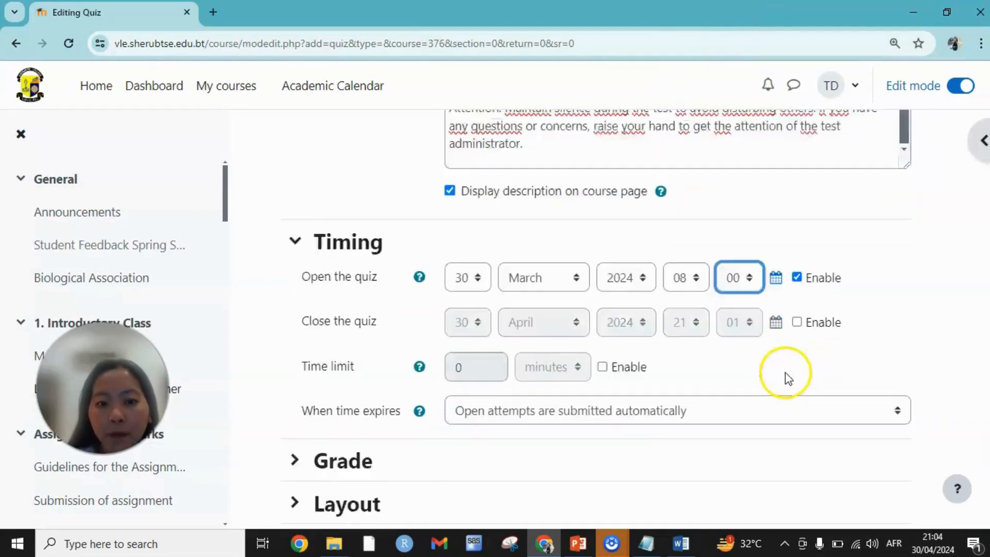
click(463, 350)
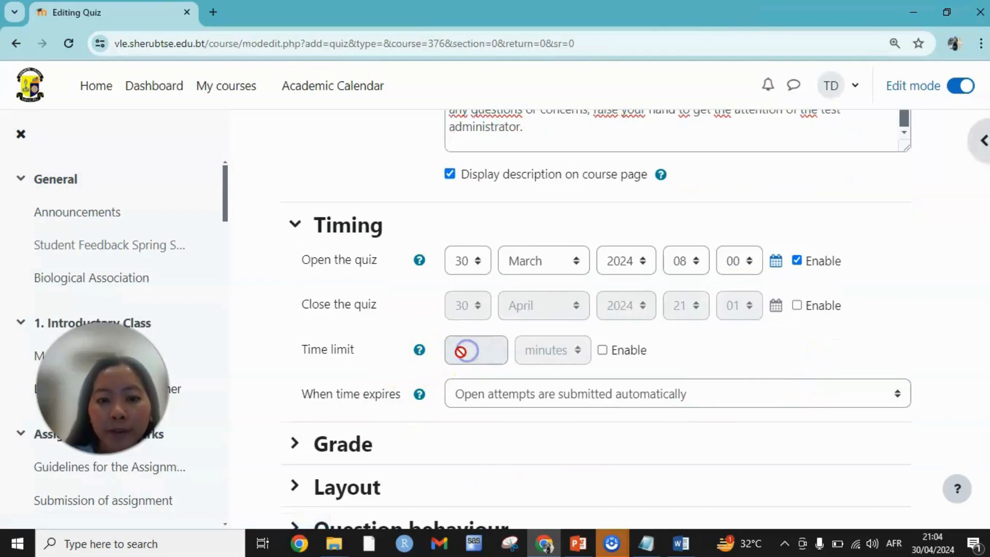
click(601, 350)
click(466, 353)
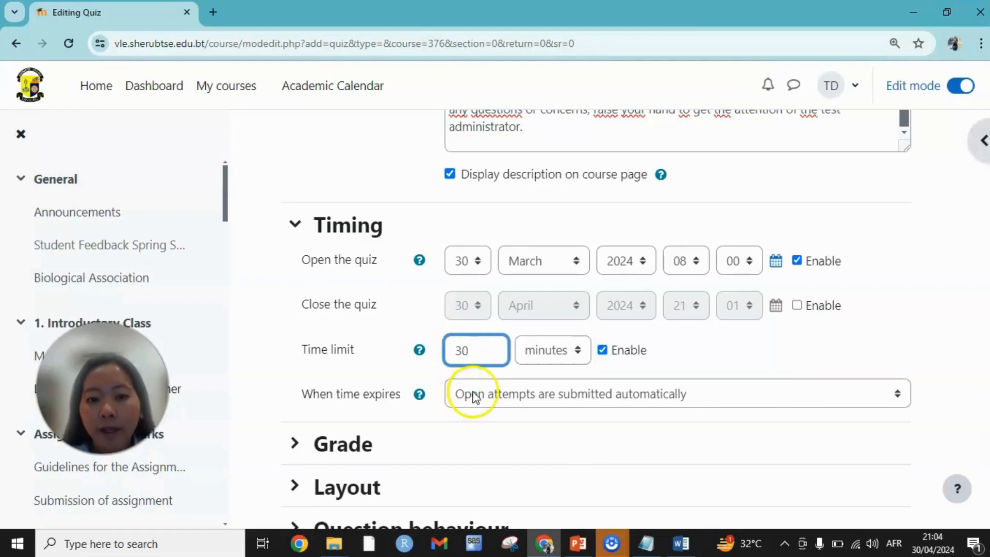
click(539, 398)
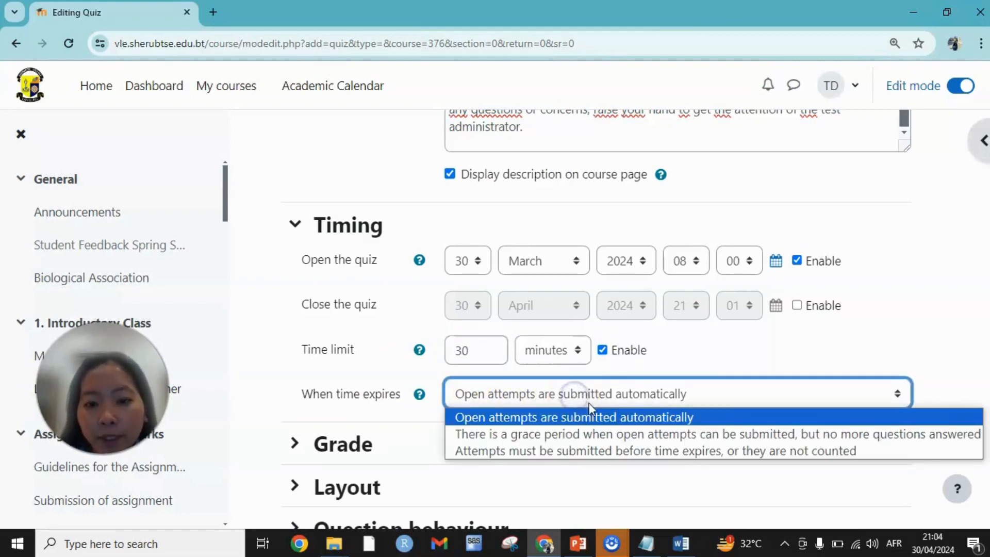
click(587, 420)
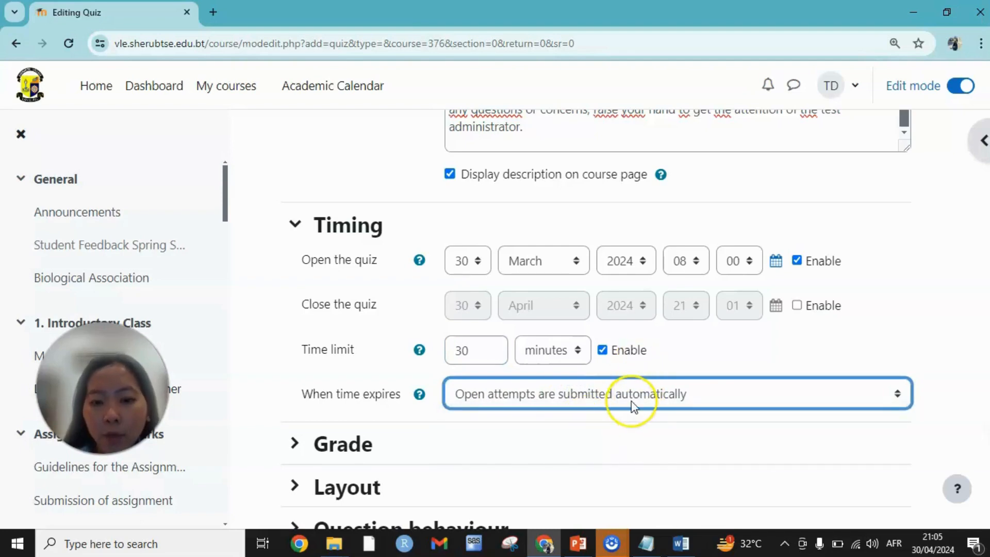
- In the quiz's grade settings, set the grade to pass to 8 and the grading method to Highest grade
scroll(633, 408, down, 3)
click(350, 310)
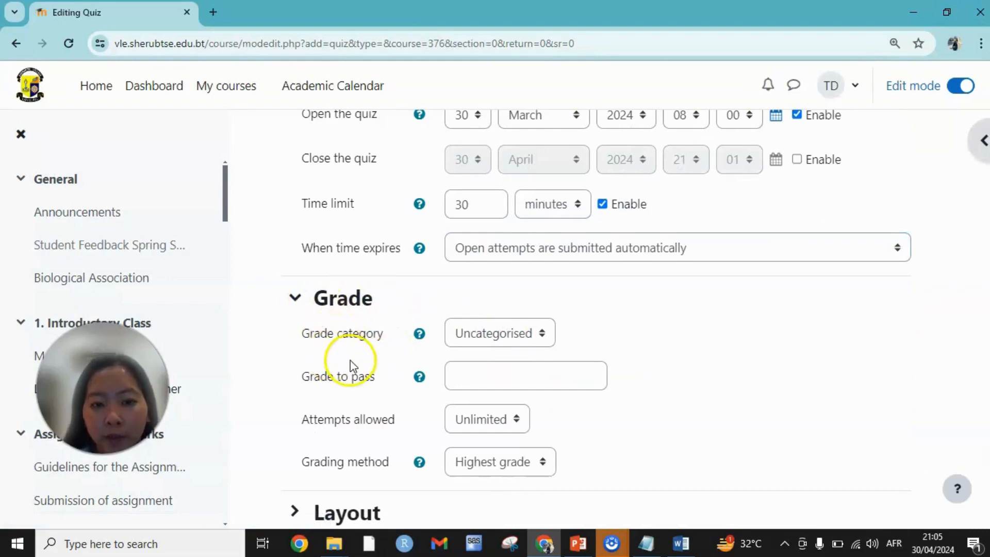
click(453, 374)
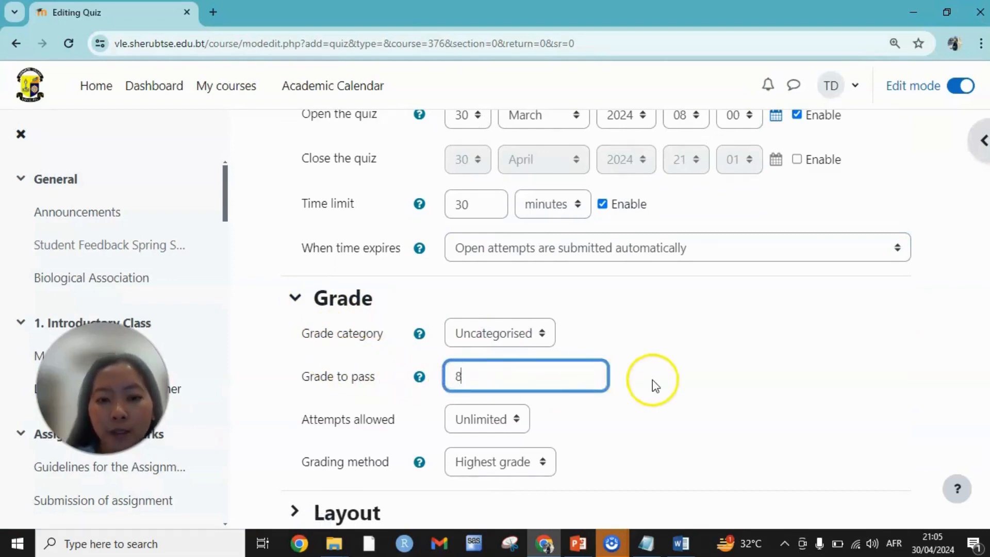
click(634, 435)
scroll(634, 436, down, 1)
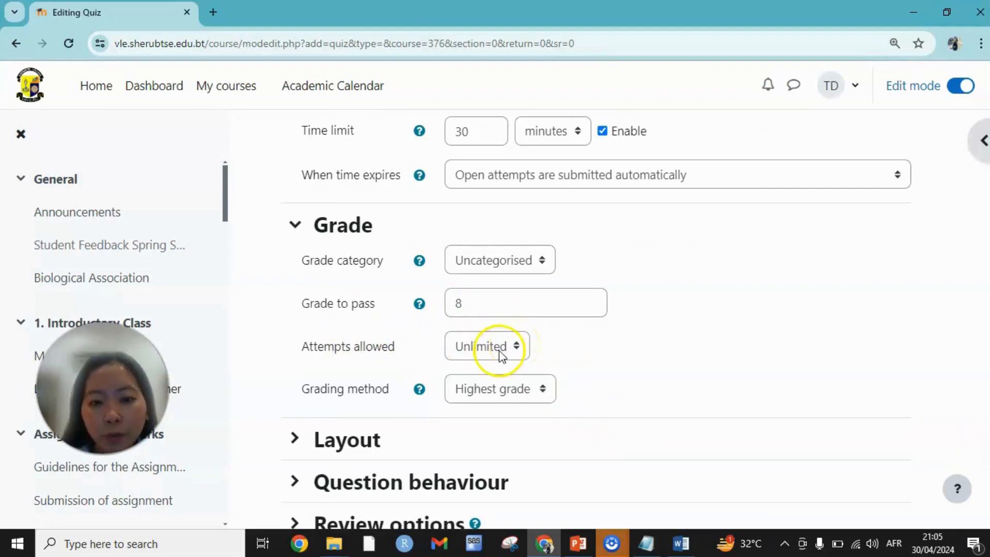
click(533, 392)
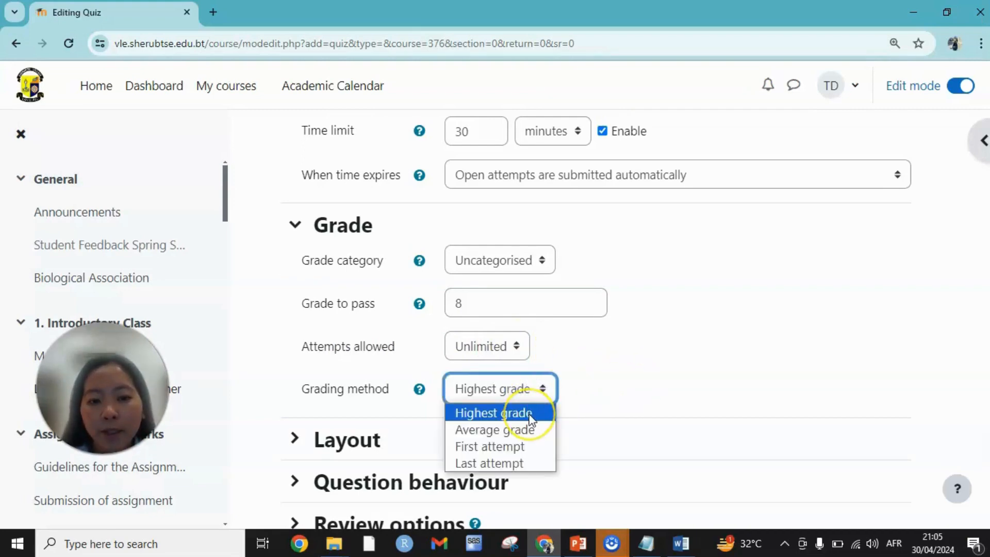
click(531, 415)
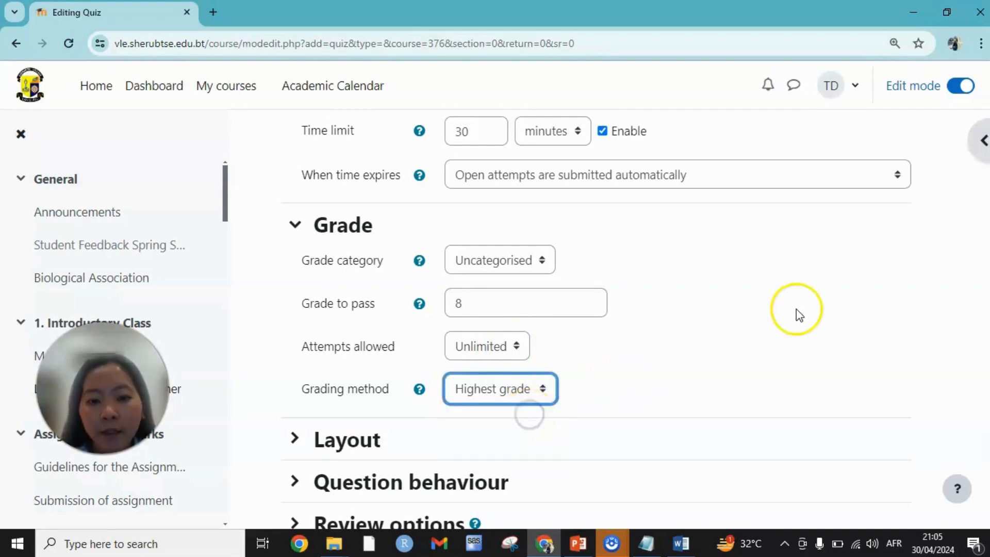
- In the layout settings, keep Every question as the option for starting a new page
scroll(794, 315, down, 3)
click(346, 295)
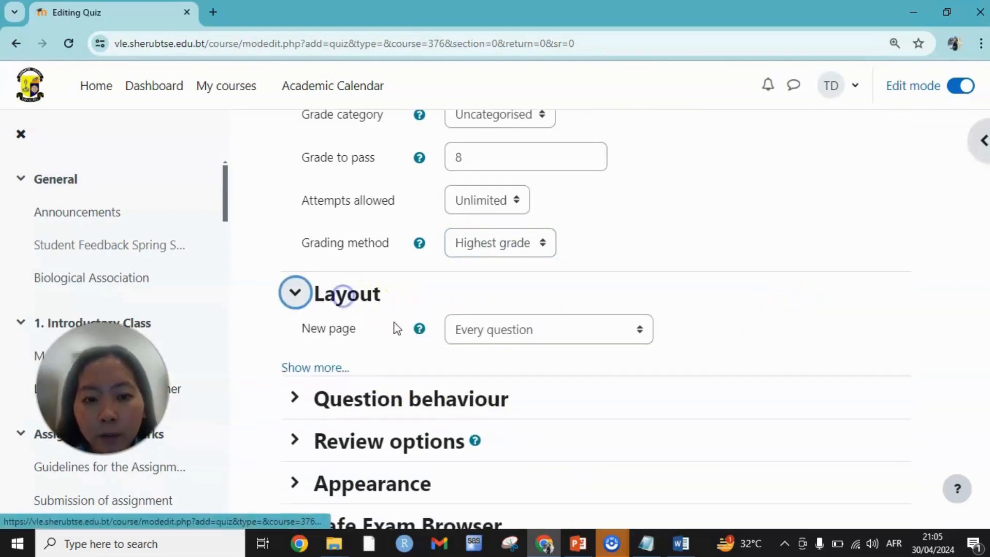
scroll(432, 345, down, 2)
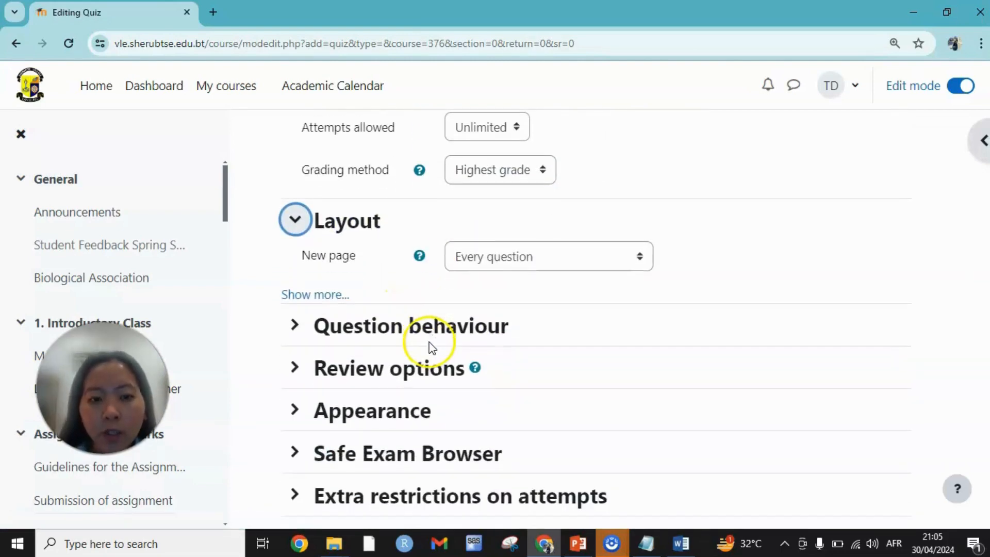
click(526, 255)
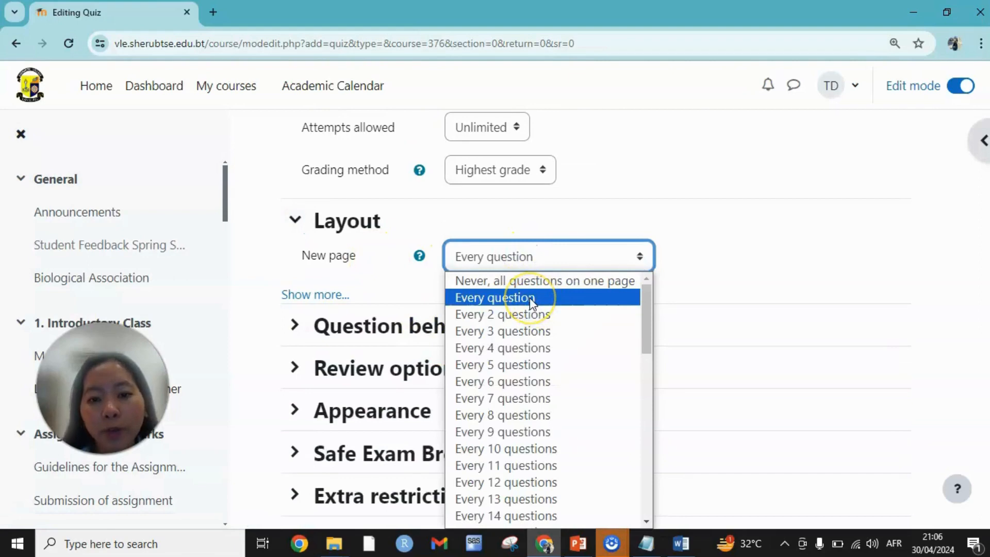
click(745, 274)
click(745, 274)
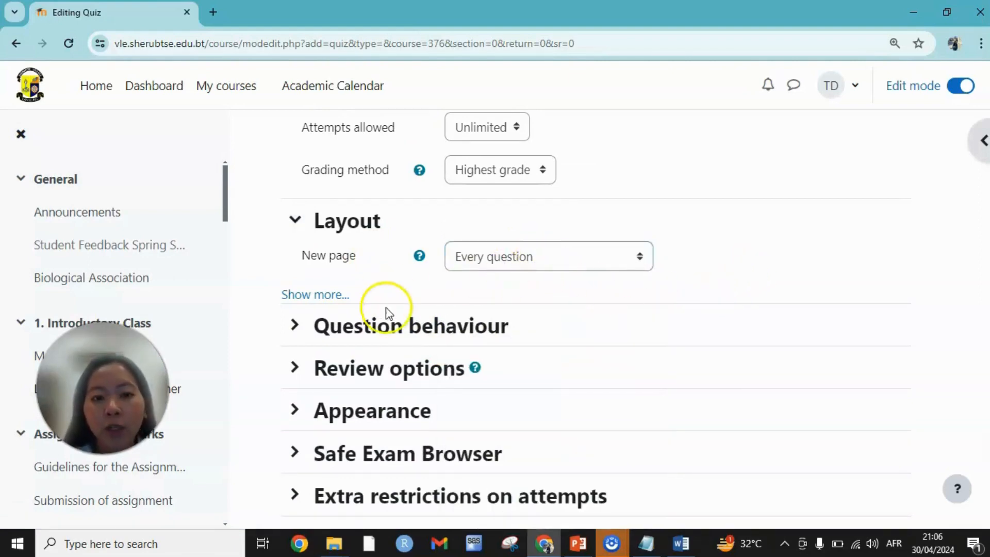
- In the question behaviour settings, keep shuffling within questions at Yes and choose Deferred feedback for how questions behave
click(394, 333)
scroll(537, 309, down, 2)
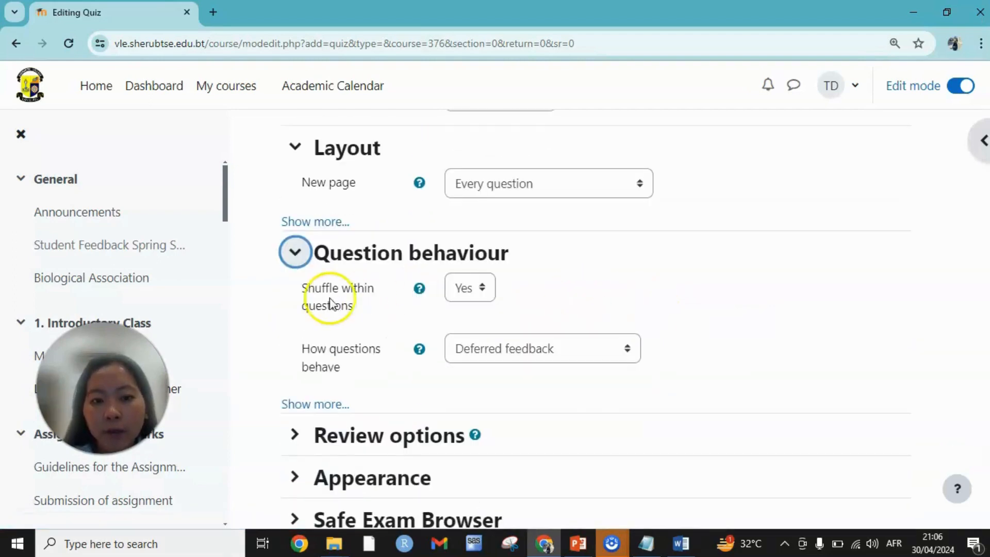
click(484, 290)
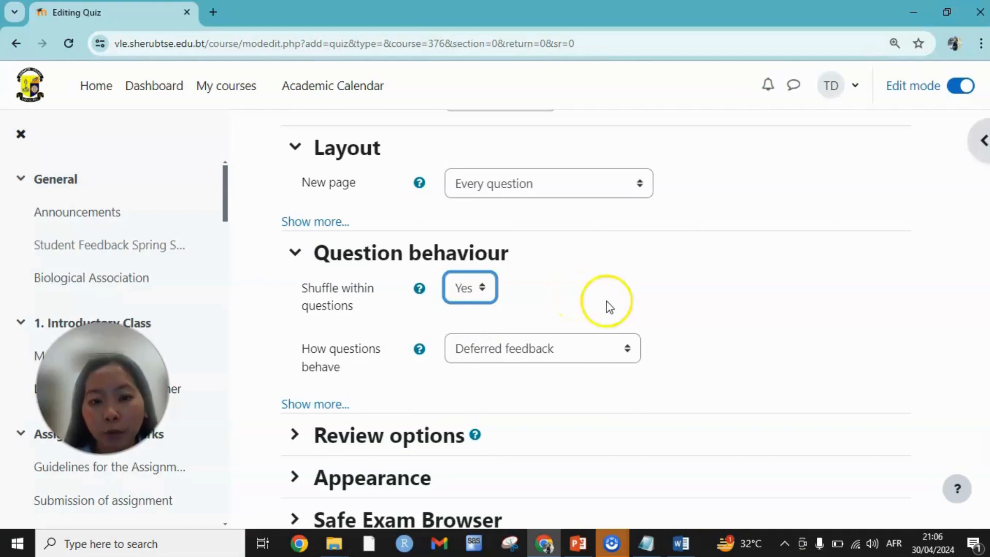
click(567, 355)
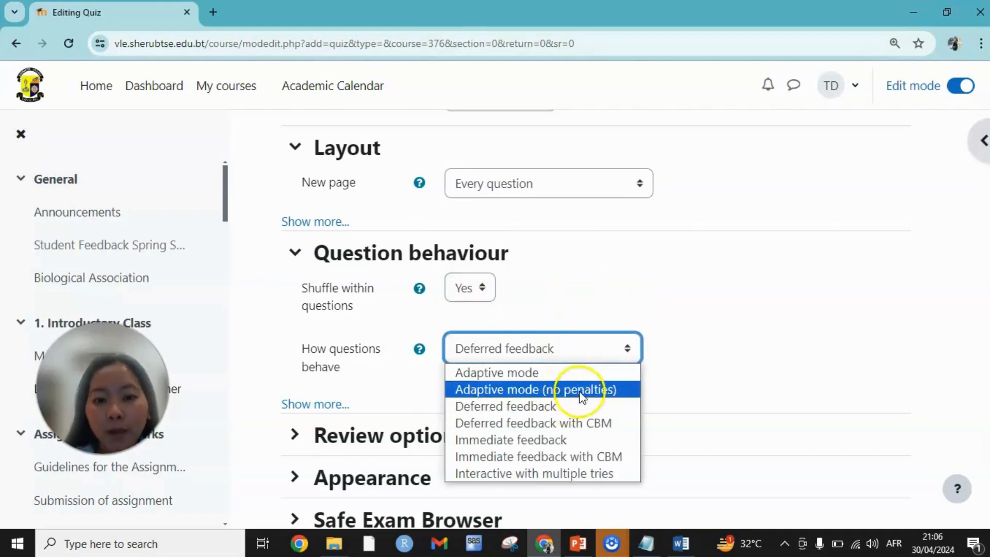
click(574, 407)
- Look over the review options with their defaults kept, and save and display the quiz
scroll(550, 283, down, 2)
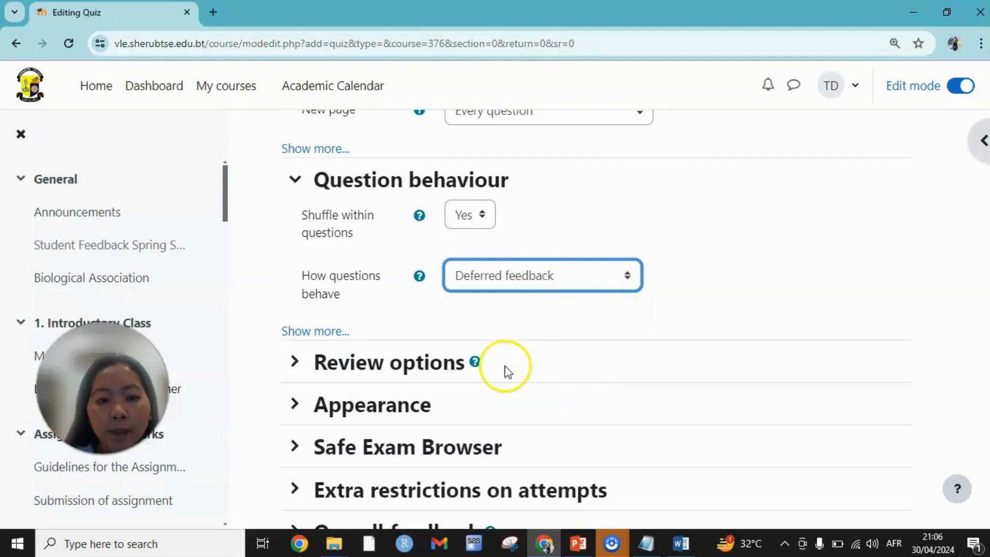
click(384, 364)
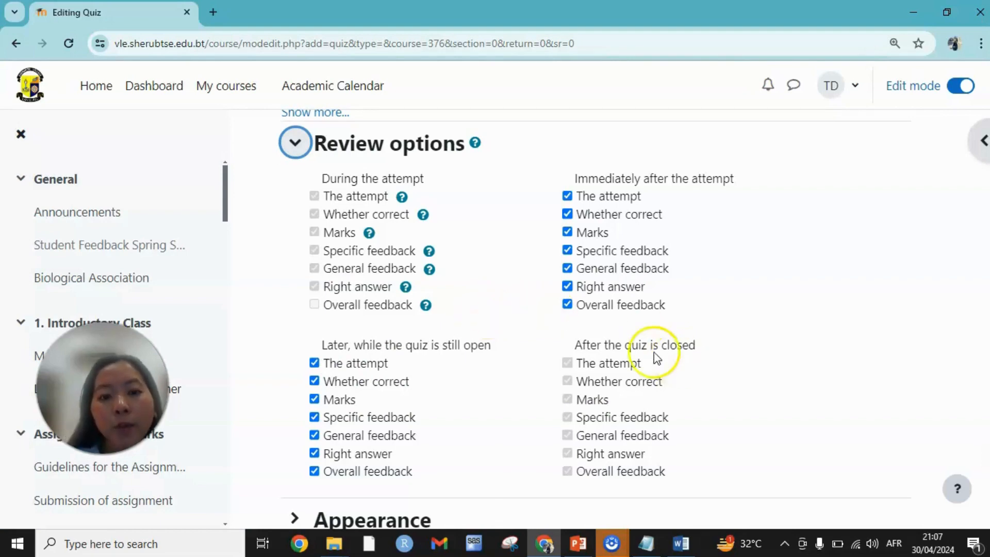
scroll(522, 282, down, 3)
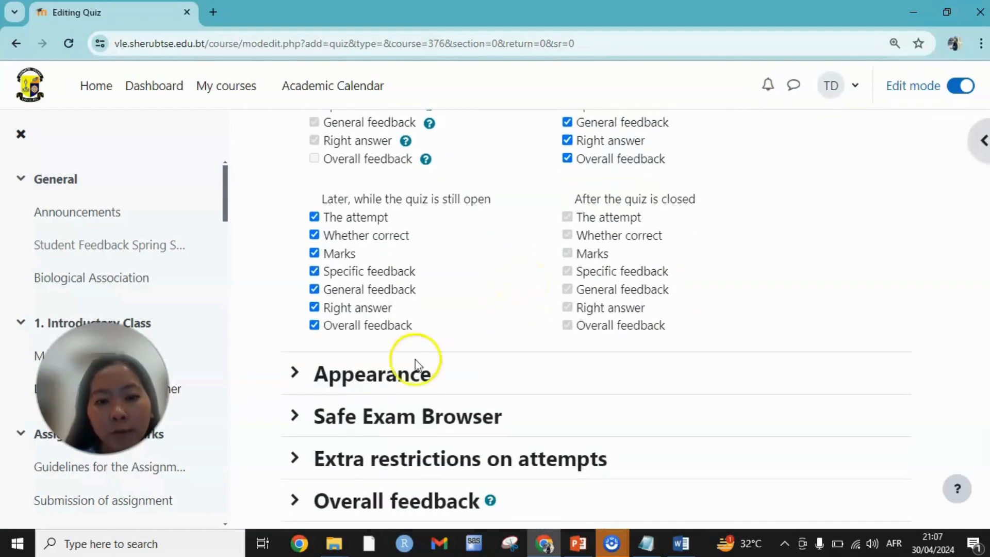
scroll(425, 358, down, 8)
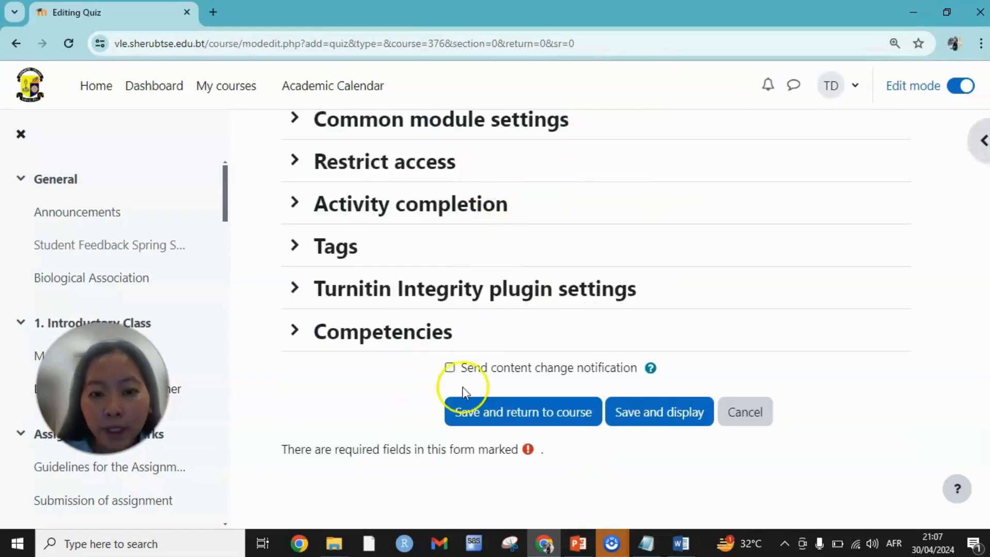
click(668, 415)
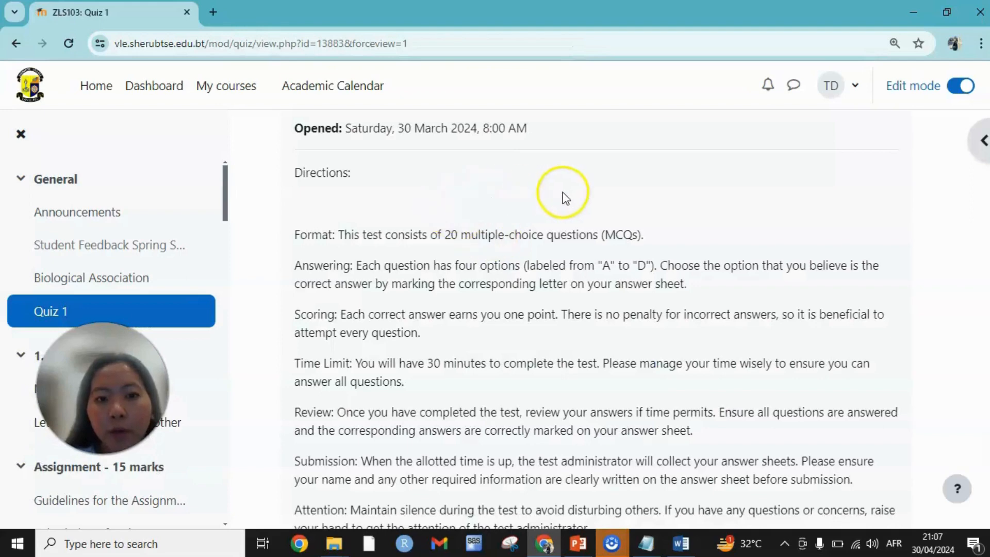
- Check the saved quiz details, open the quiz's questions page and set the maximum grade to 20, saving it
scroll(579, 348, down, 5)
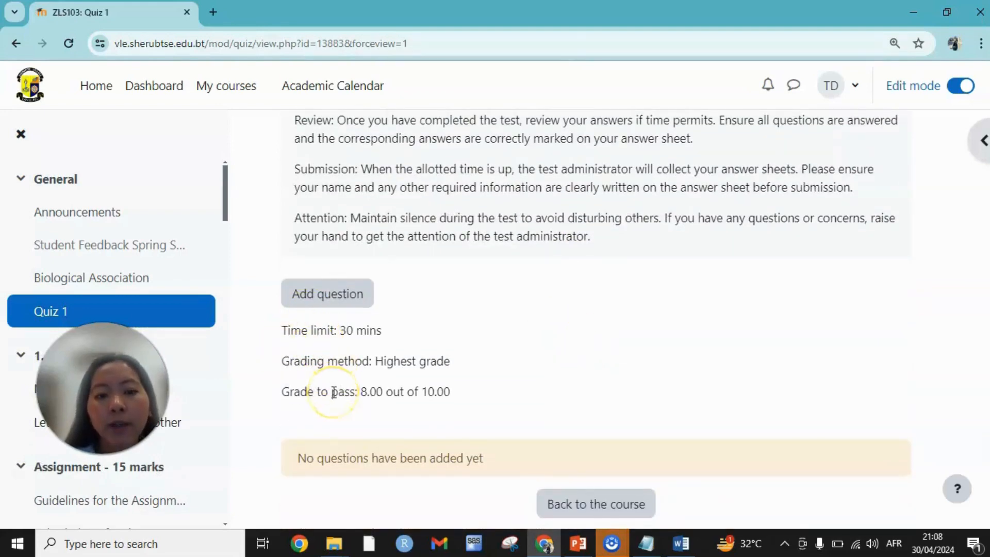
scroll(454, 399, down, 1)
scroll(452, 400, down, 1)
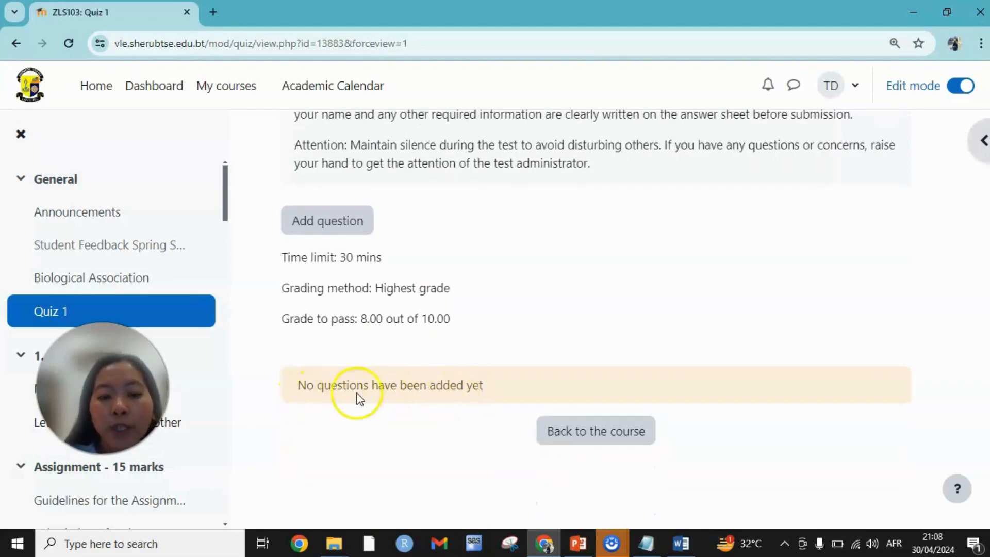
scroll(649, 327, up, 10)
scroll(648, 324, down, 6)
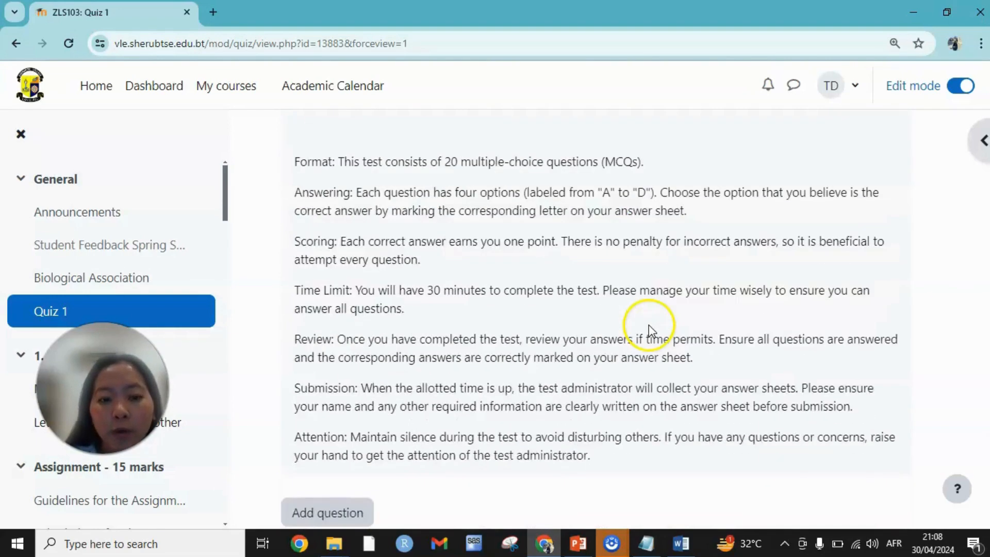
scroll(649, 325, up, 5)
click(437, 264)
scroll(559, 327, down, 2)
click(835, 205)
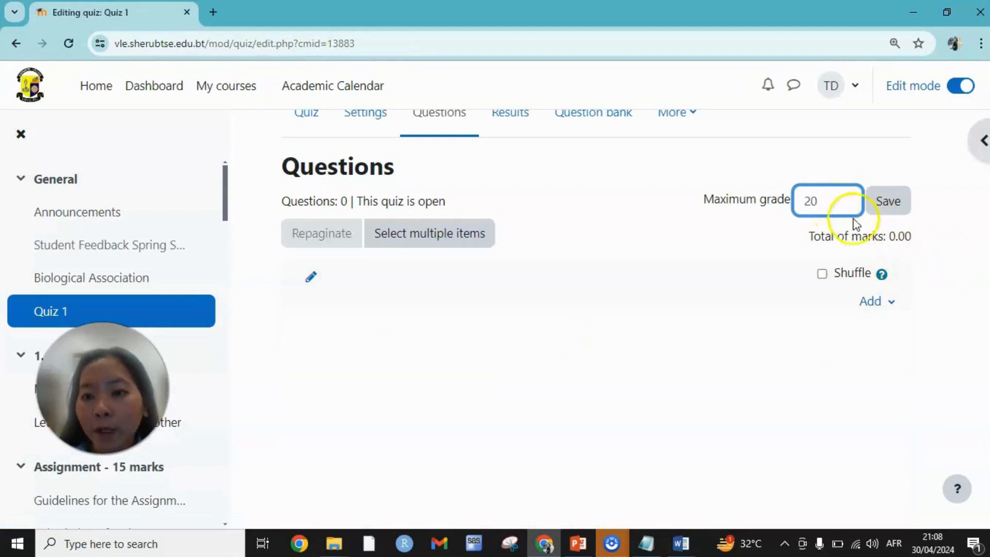
scroll(614, 316, up, 2)
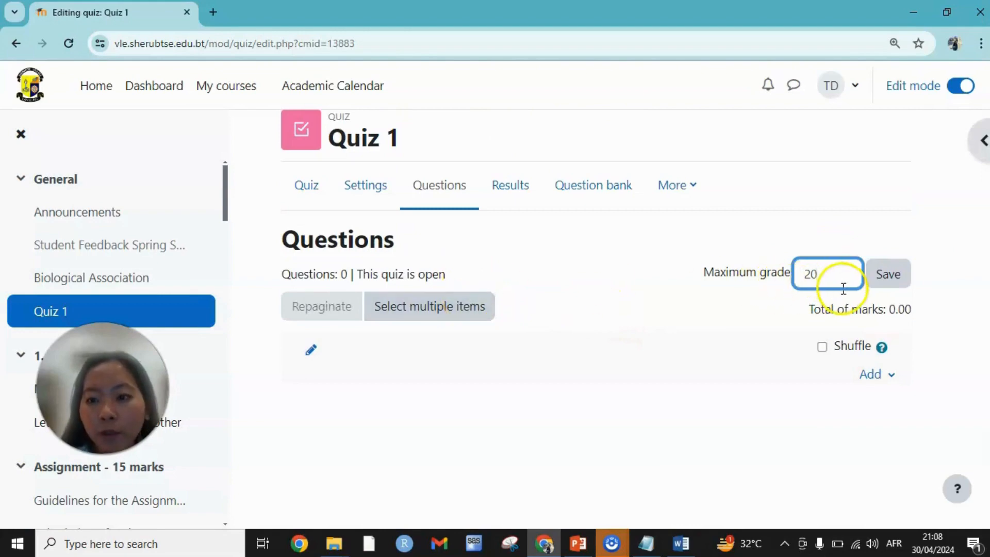
click(822, 347)
- Go to the question bank of Quiz 1 and open its page for importing questions
click(873, 374)
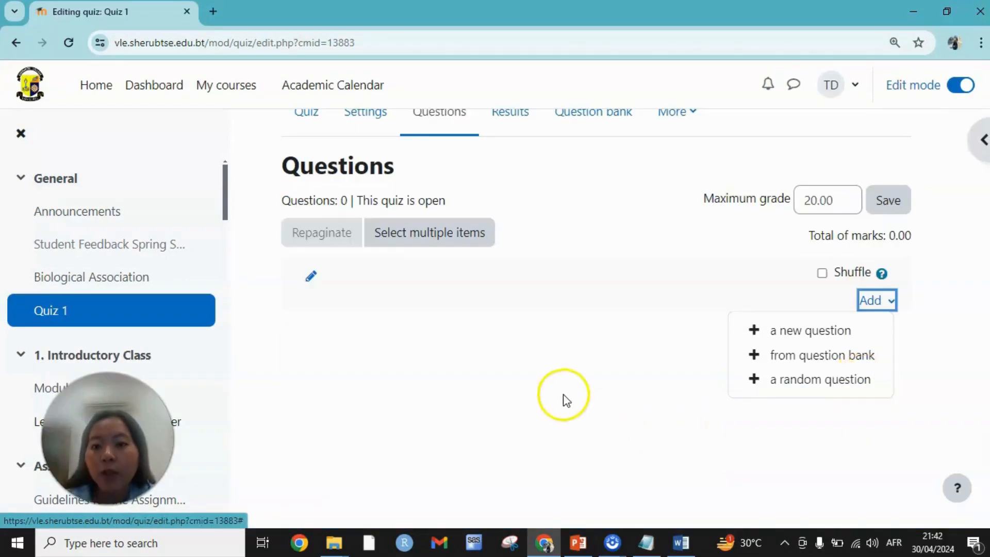
scroll(554, 394, up, 2)
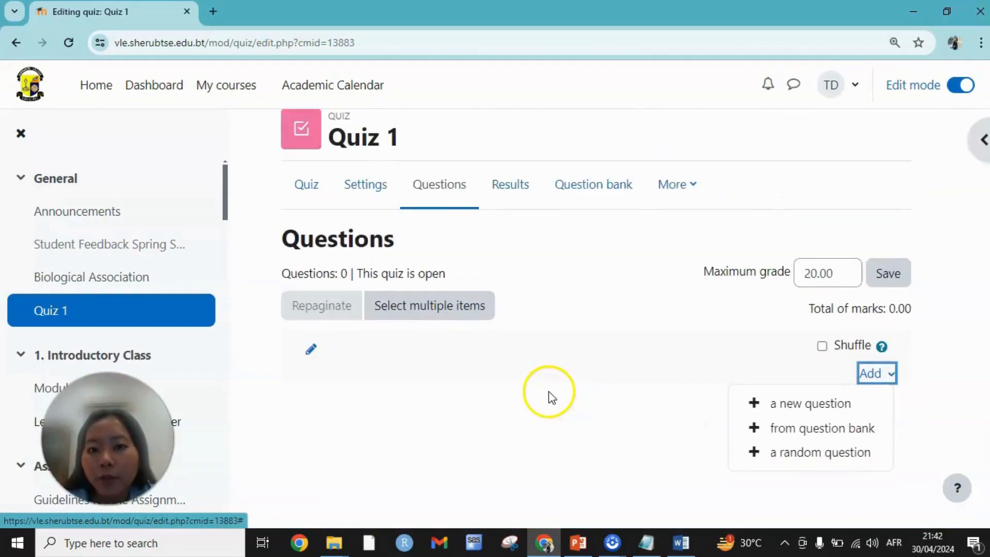
click(619, 196)
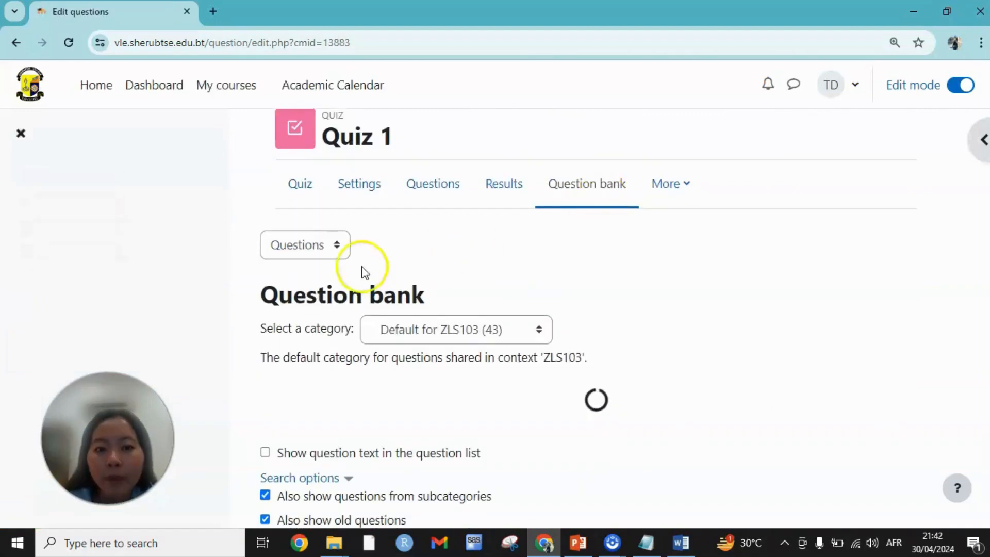
click(337, 244)
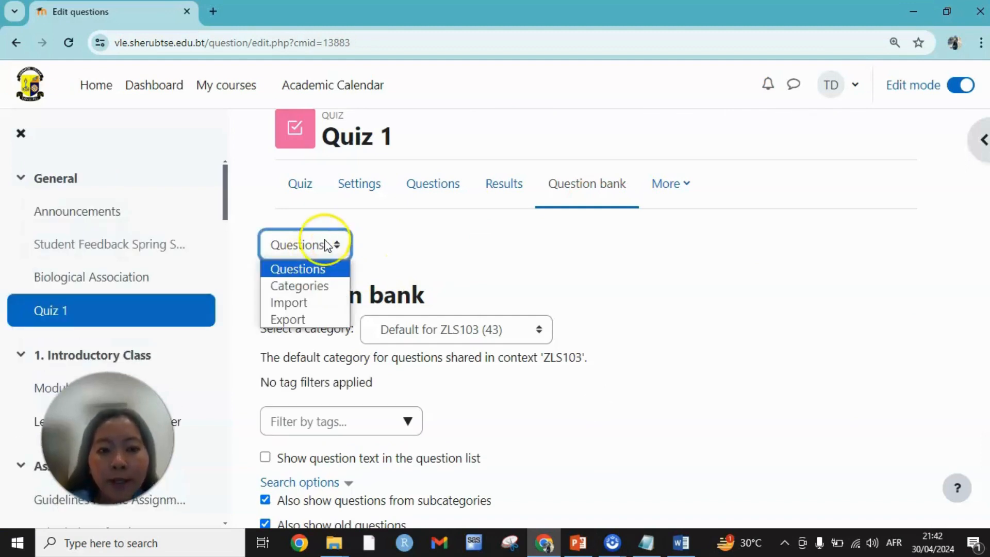
click(313, 305)
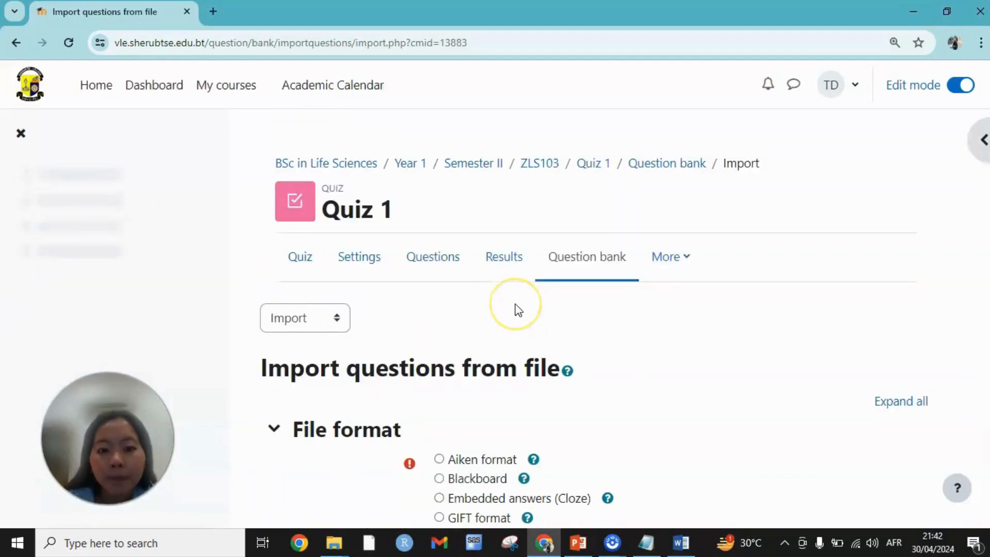
- Choose Aiken format for the import and upload the file question bank.txt from the Desktop
scroll(515, 310, down, 3)
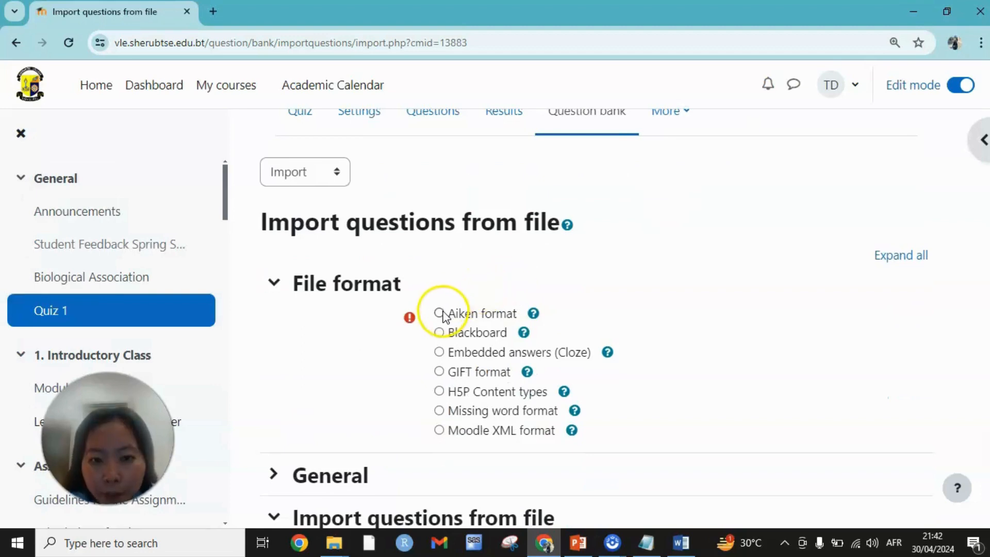
scroll(661, 314, down, 4)
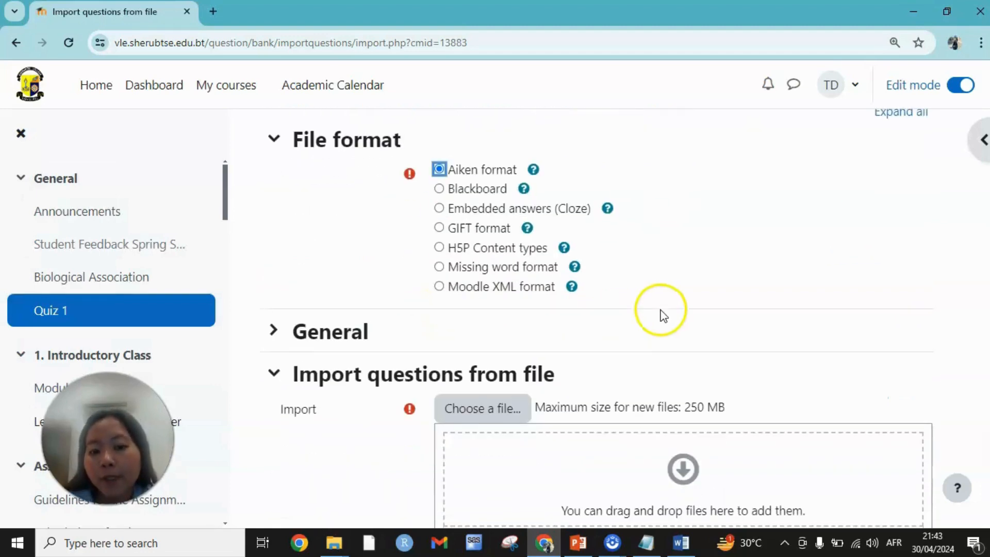
click(514, 342)
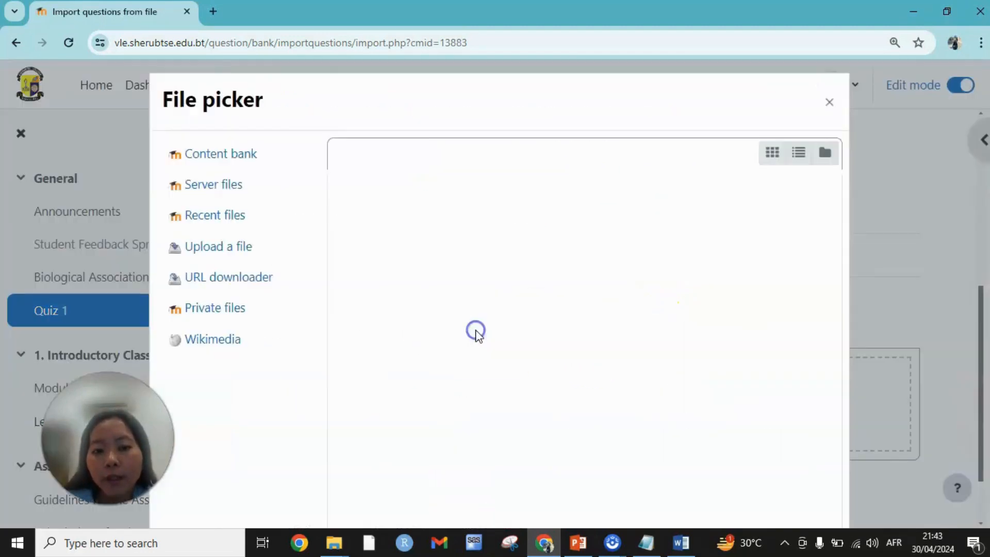
click(383, 234)
click(202, 129)
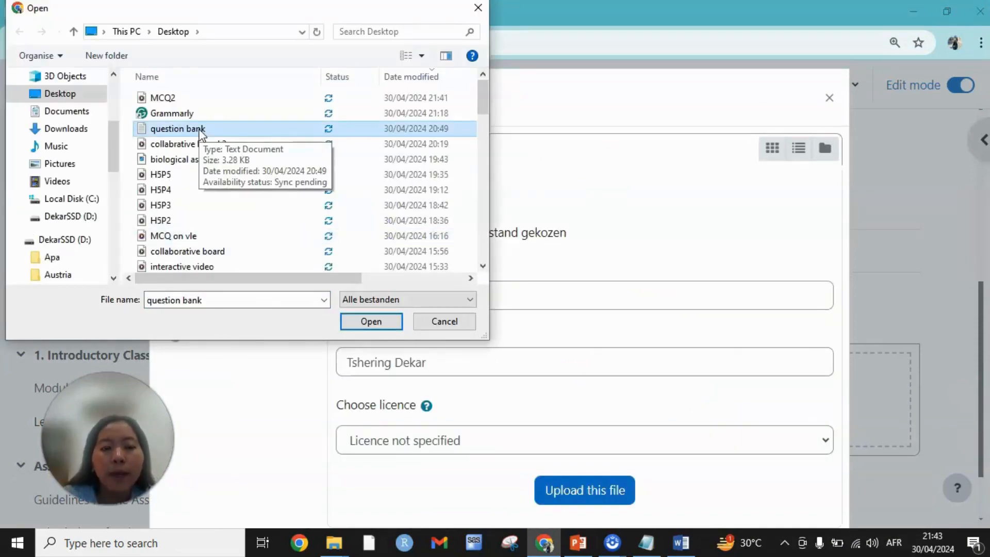
click(367, 321)
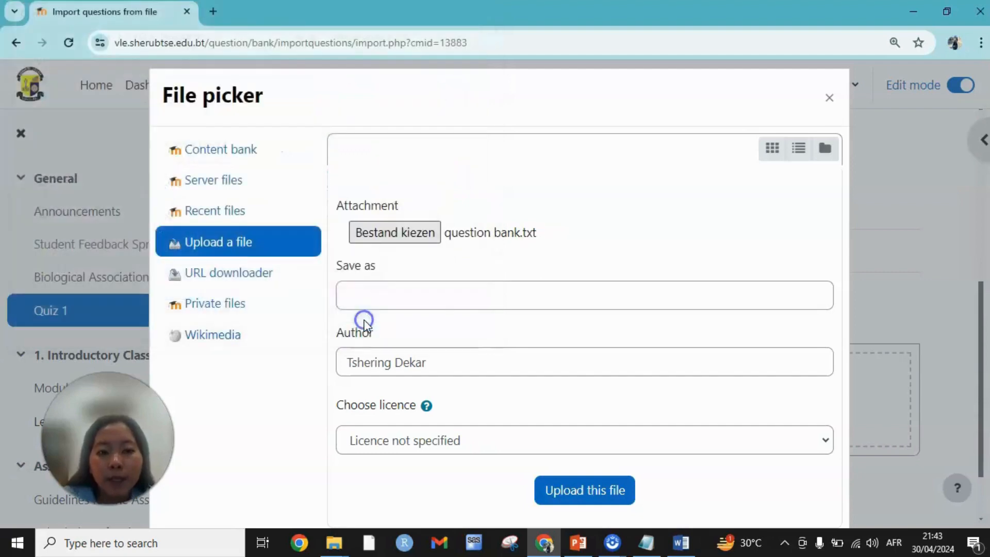
click(584, 490)
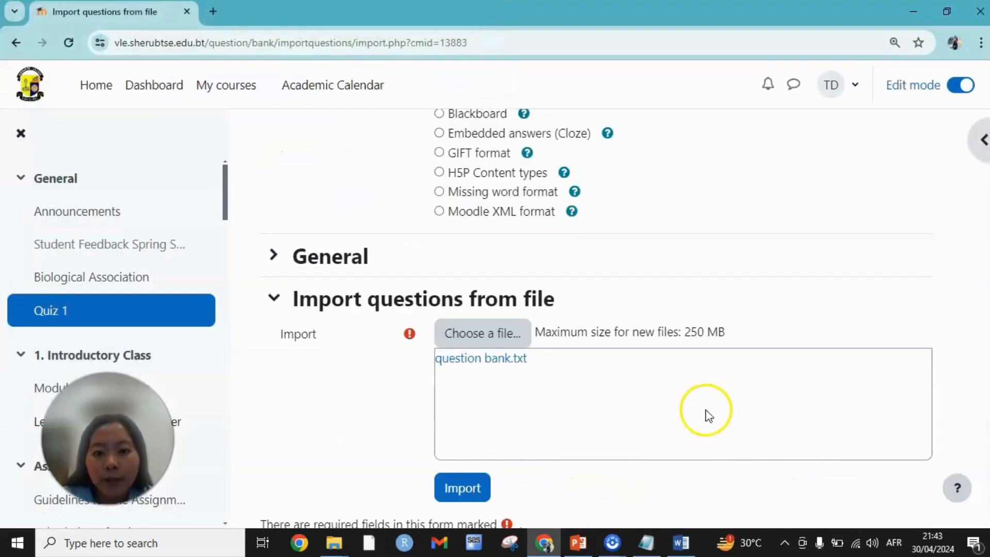
- Import the questions from the uploaded file into the question bank and look through the imported list
click(458, 486)
scroll(469, 482, down, 1)
click(460, 411)
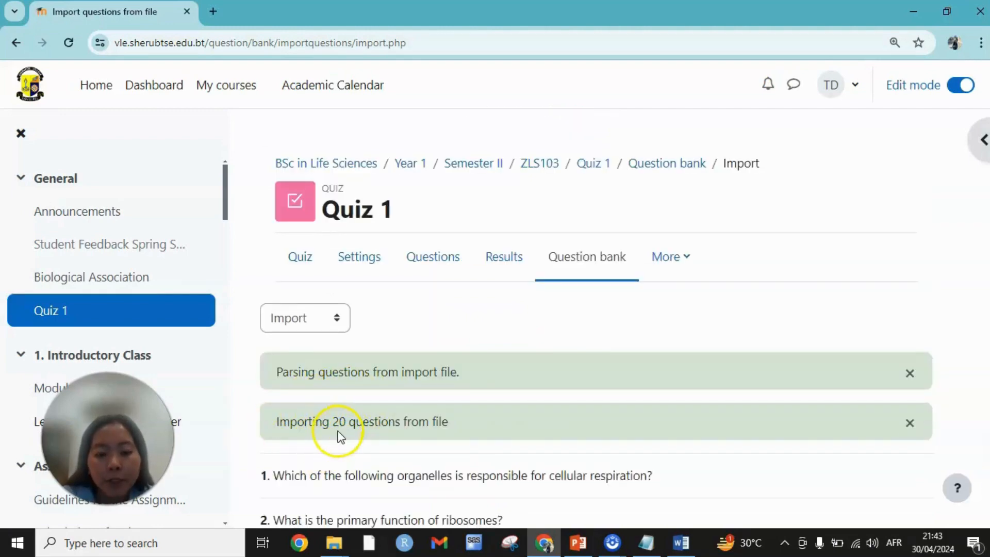
scroll(415, 427, down, 10)
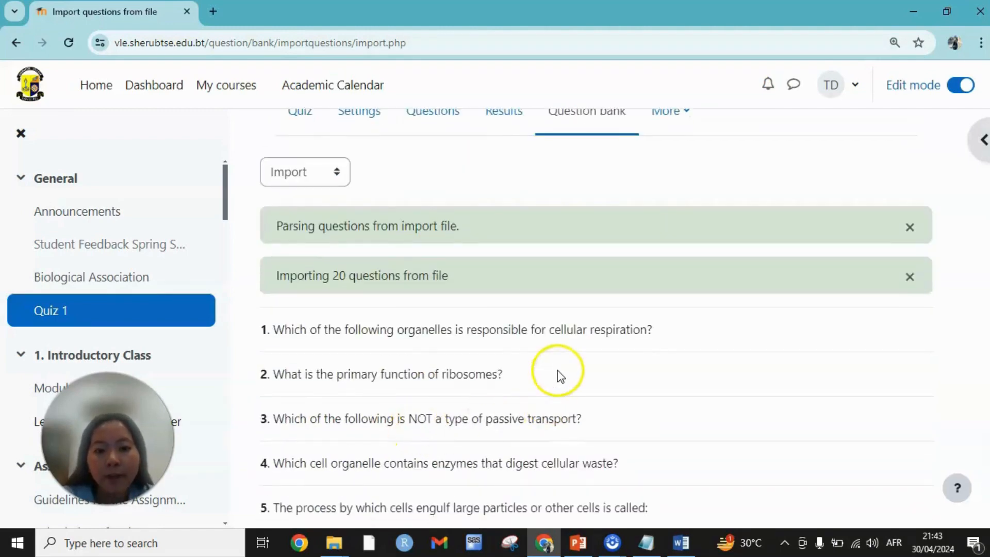
- Continue from the import results to the question bank list and return to the questions page of Quiz 1
scroll(564, 347, down, 6)
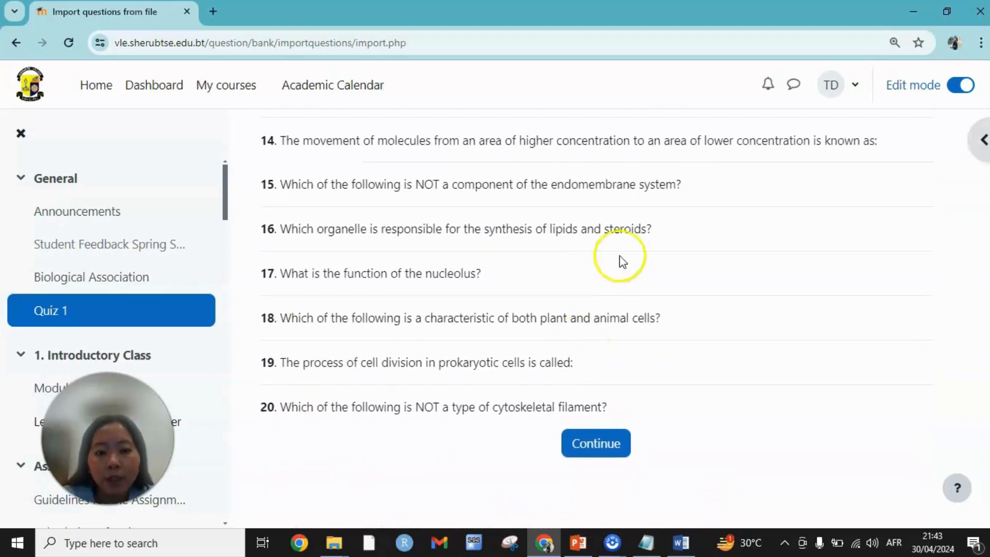
click(585, 448)
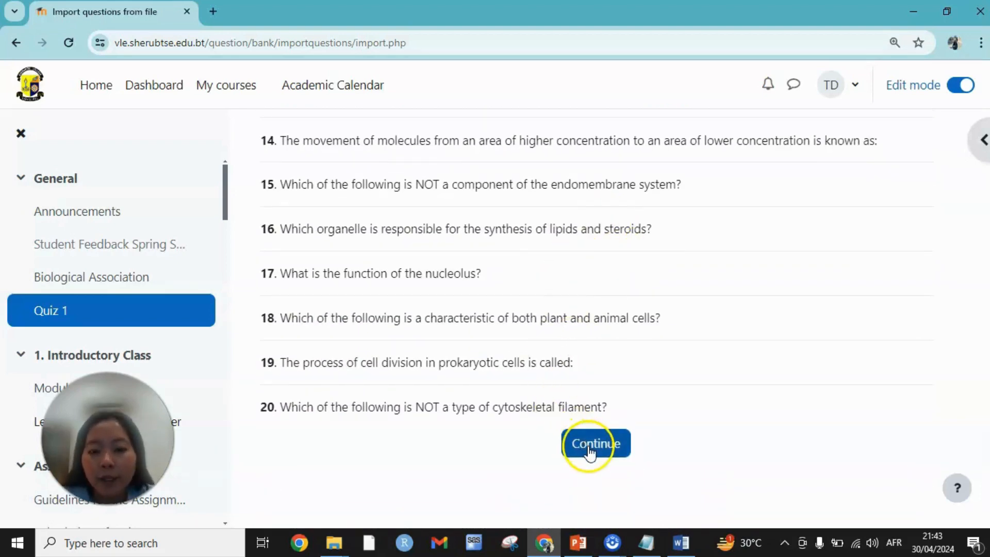
scroll(753, 327, down, 6)
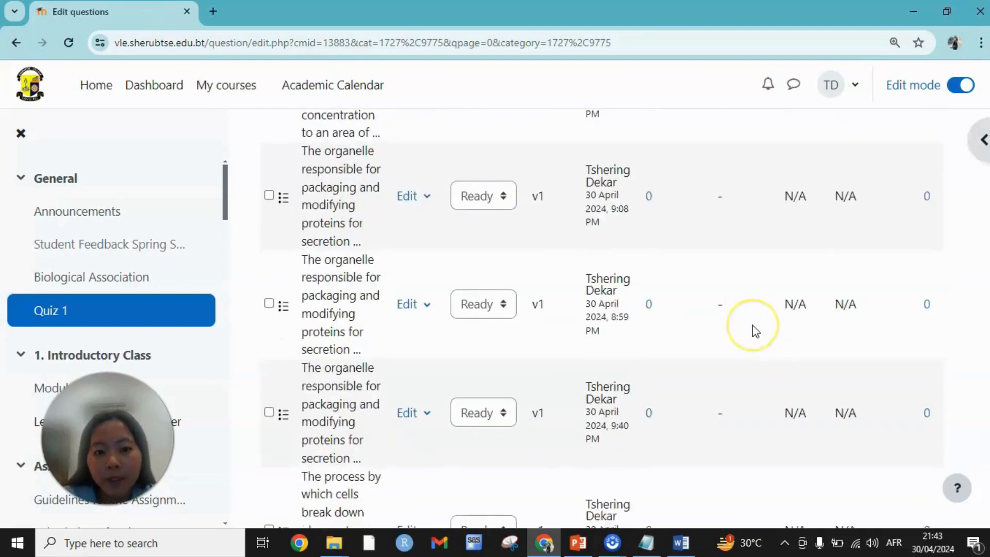
scroll(752, 327, up, 14)
scroll(753, 330, up, 10)
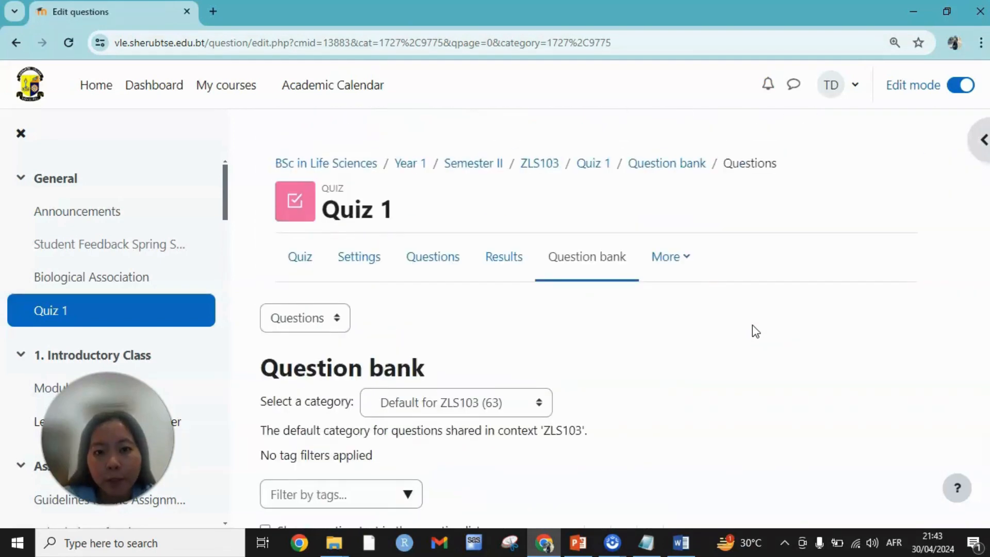
click(327, 271)
click(435, 266)
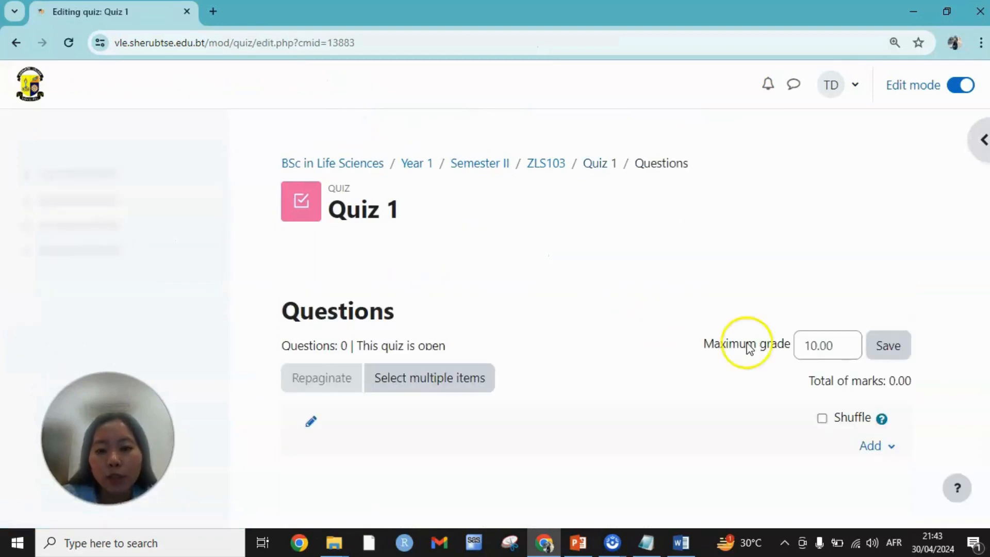
- Add four question bank questions to the quiz: the Bacterial Transformation one, two on the fluid-filled plant organelle and one on the movement of molecules
click(873, 444)
scroll(855, 454, down, 1)
click(823, 432)
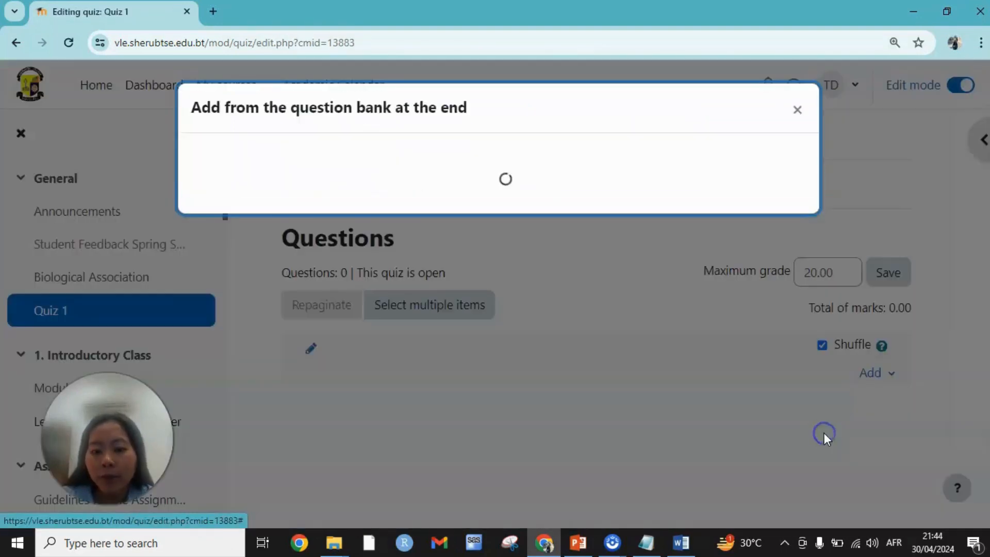
scroll(347, 369, down, 2)
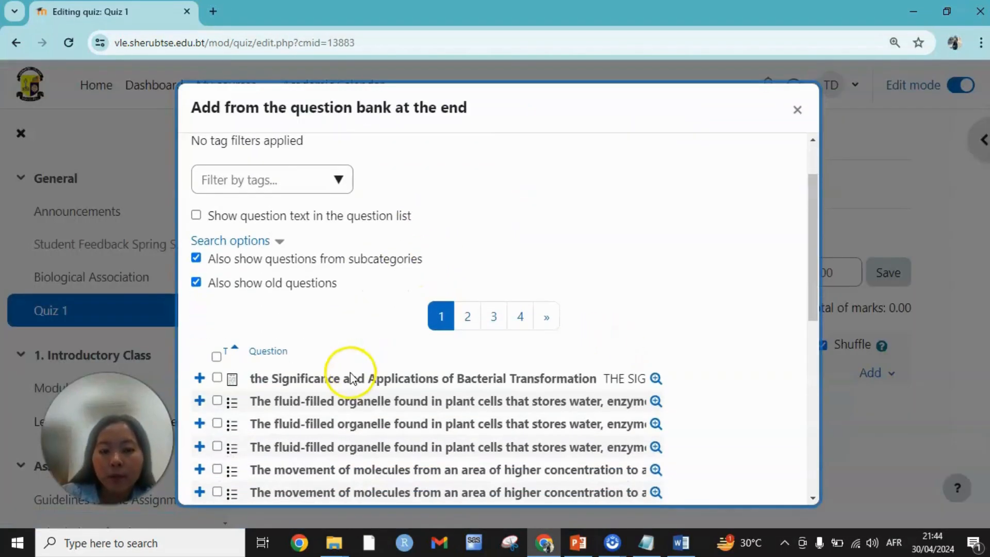
click(216, 378)
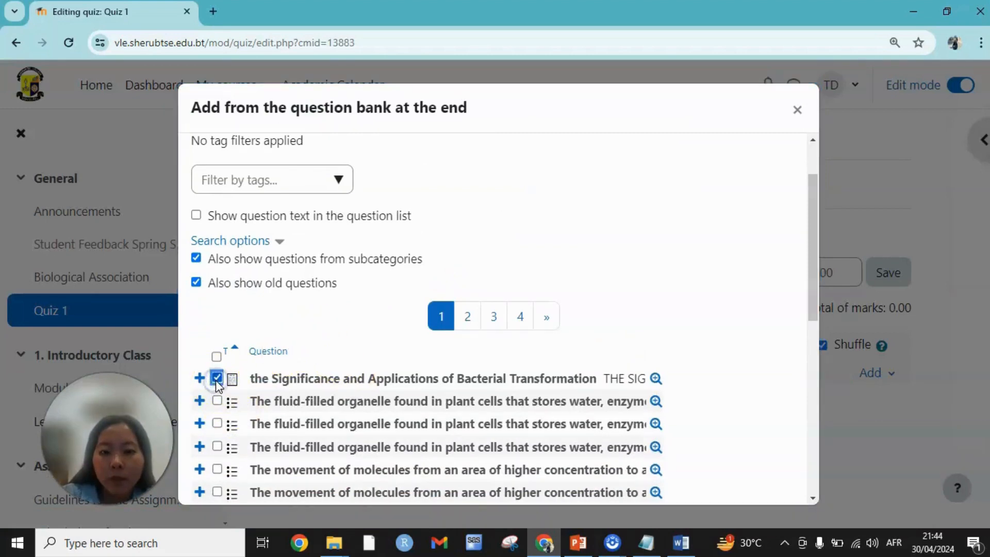
click(217, 447)
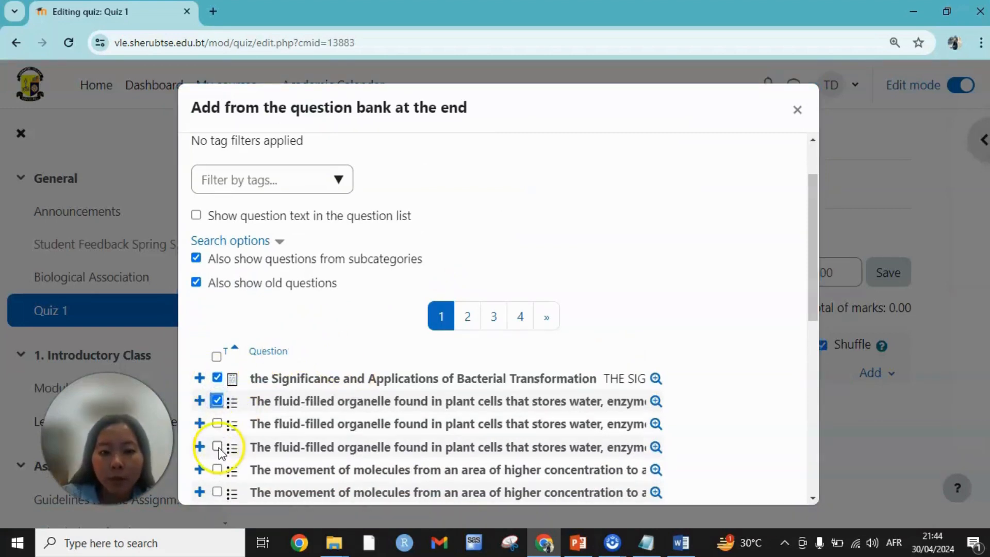
scroll(217, 443, down, 4)
click(217, 329)
click(217, 324)
scroll(219, 367, down, 6)
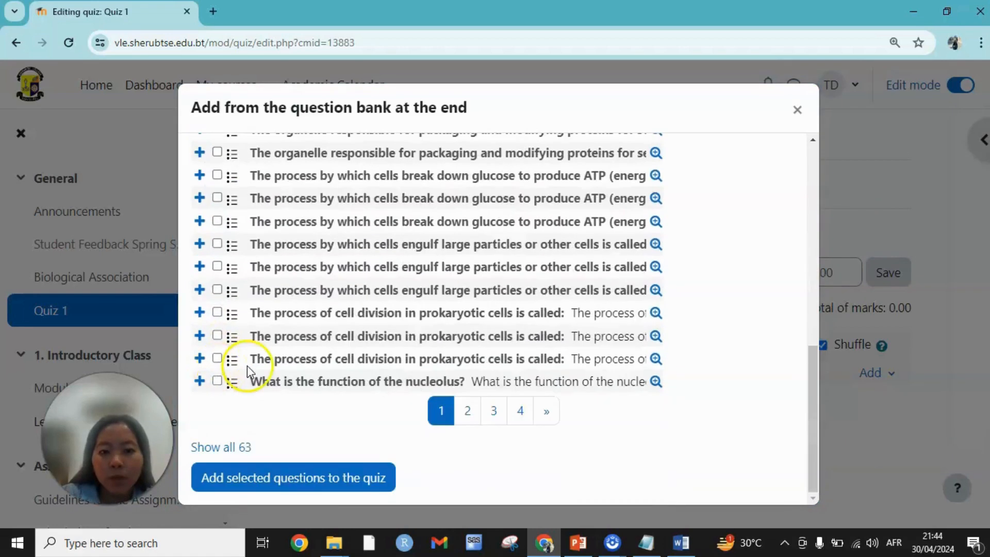
click(230, 482)
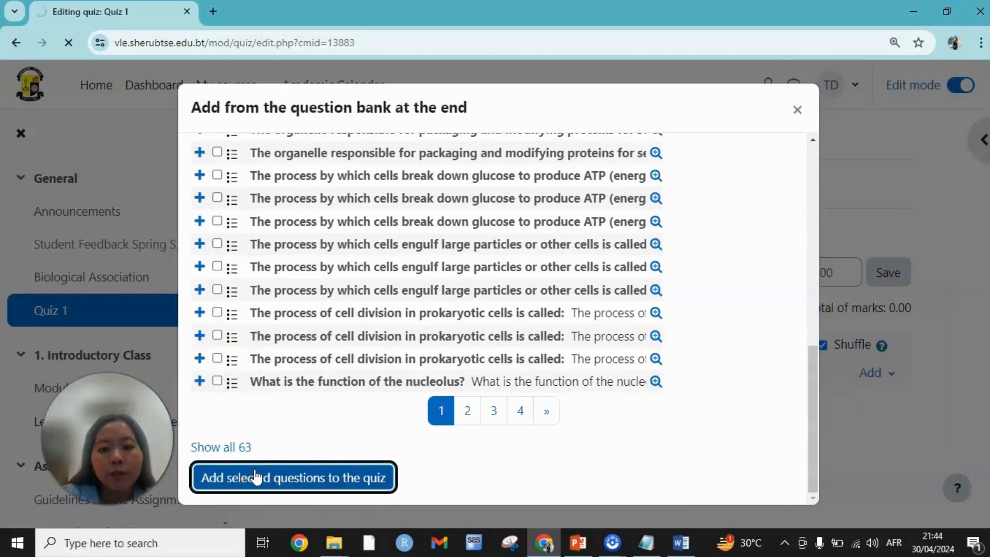
- Save the quiz's maximum grade of 10.00 and look over the added questions on the questions page
scroll(727, 405, down, 7)
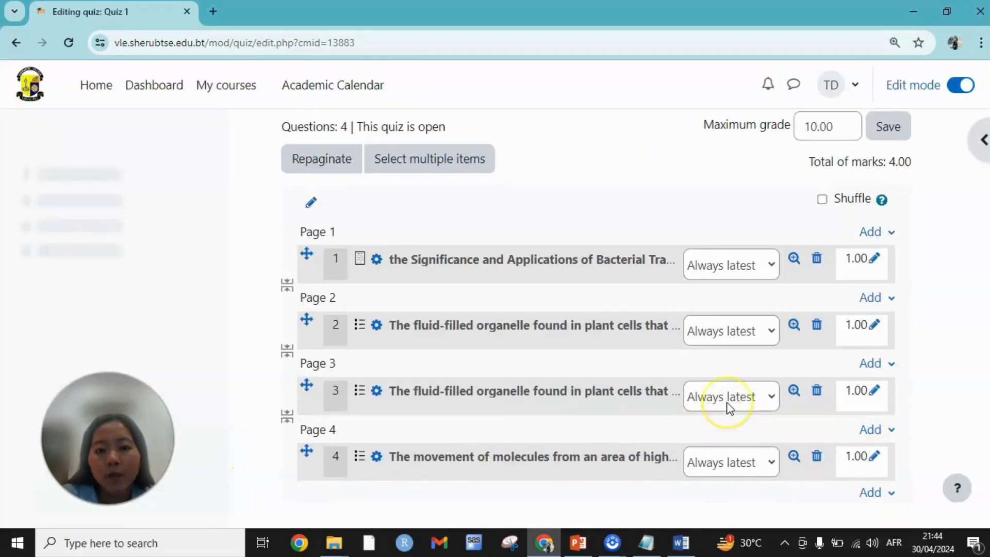
scroll(727, 406, up, 6)
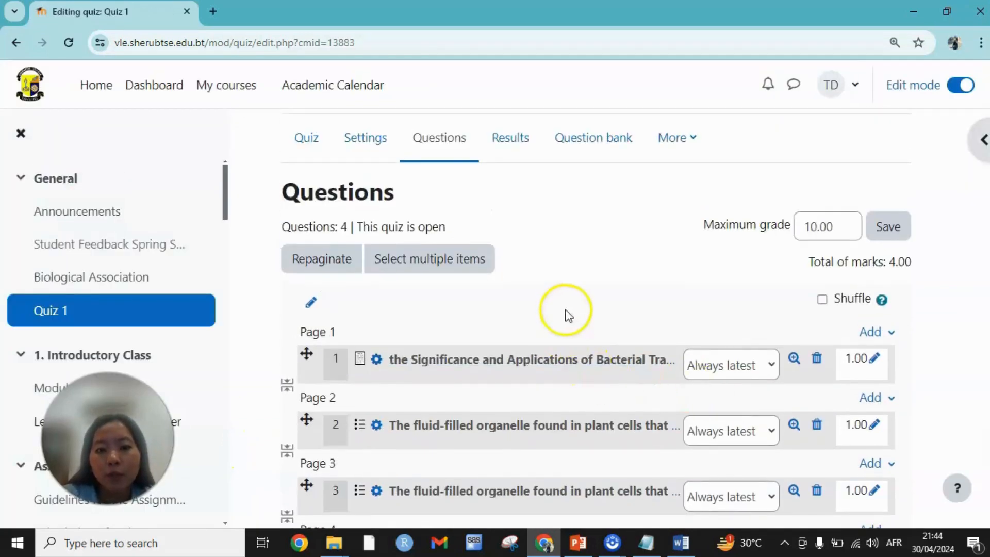
click(891, 237)
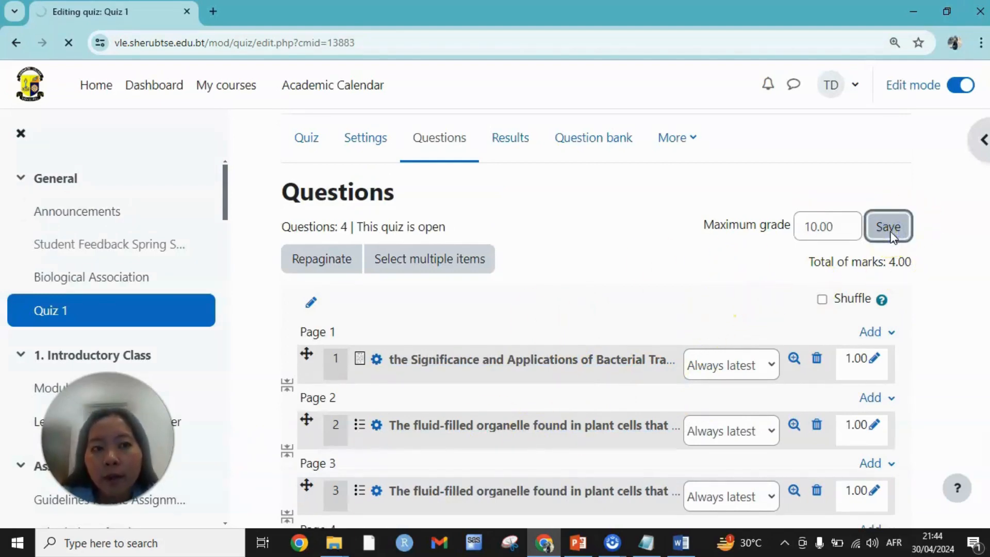
scroll(546, 299, down, 3)
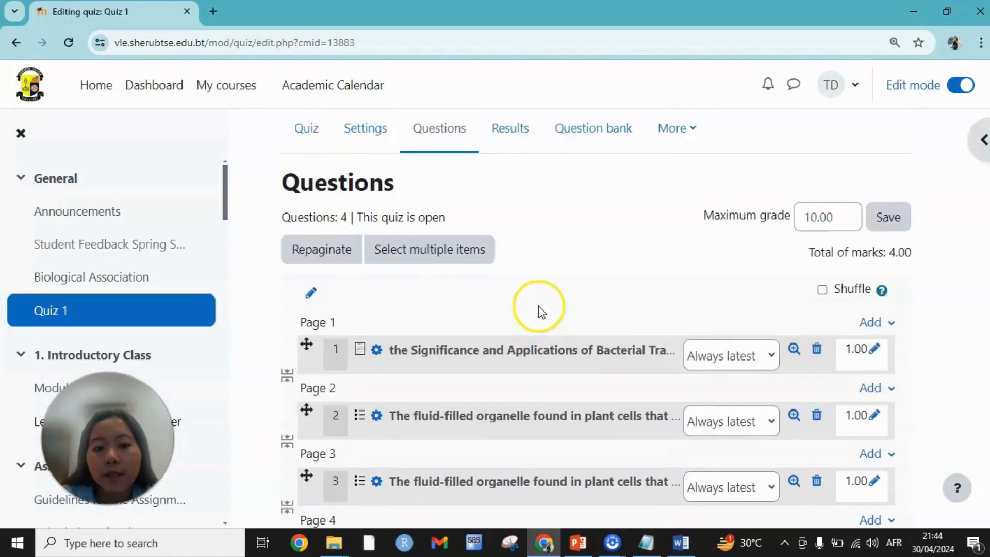
scroll(538, 306, down, 5)
scroll(538, 305, up, 8)
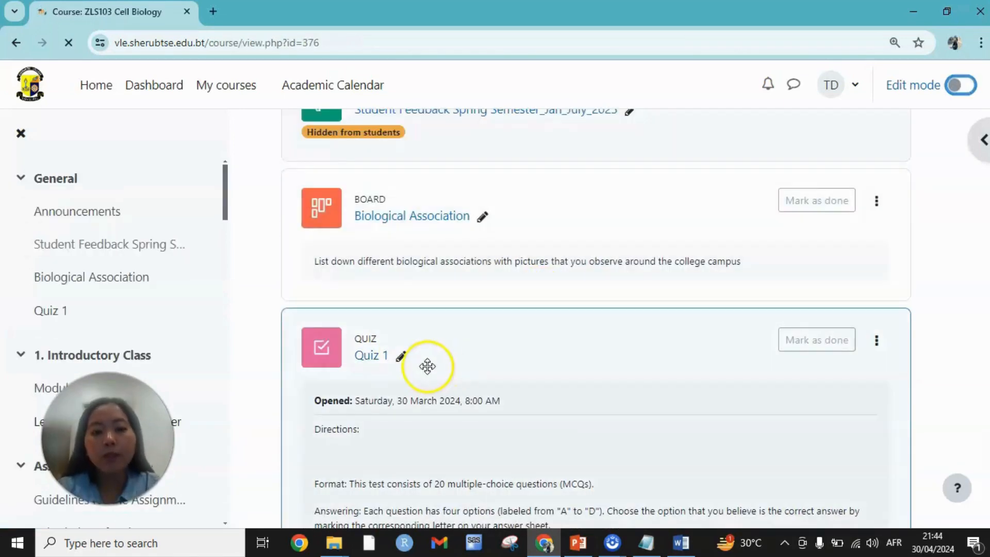
- Open Quiz 1 from the course page, start a preview attempt and look over its first question
click(376, 361)
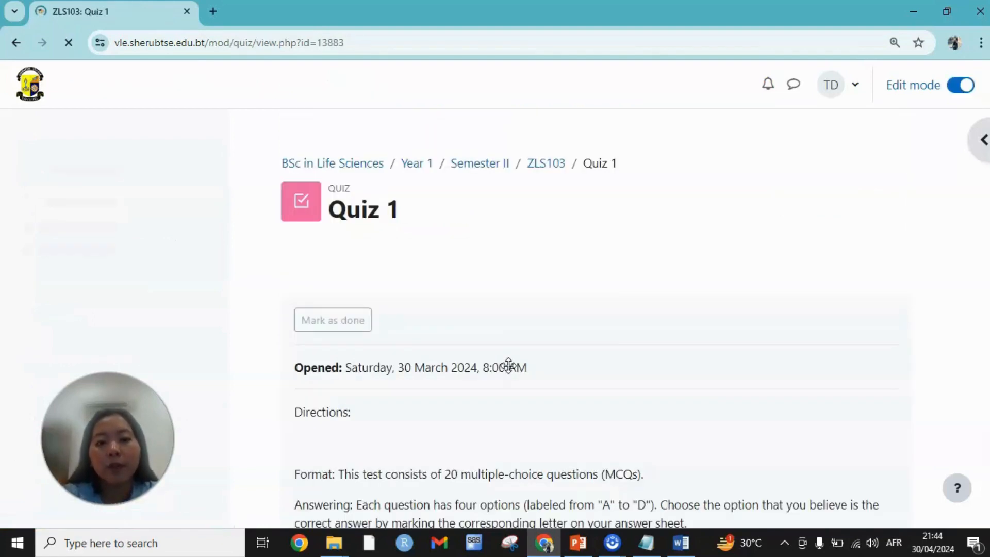
scroll(604, 363, down, 10)
scroll(606, 364, down, 1)
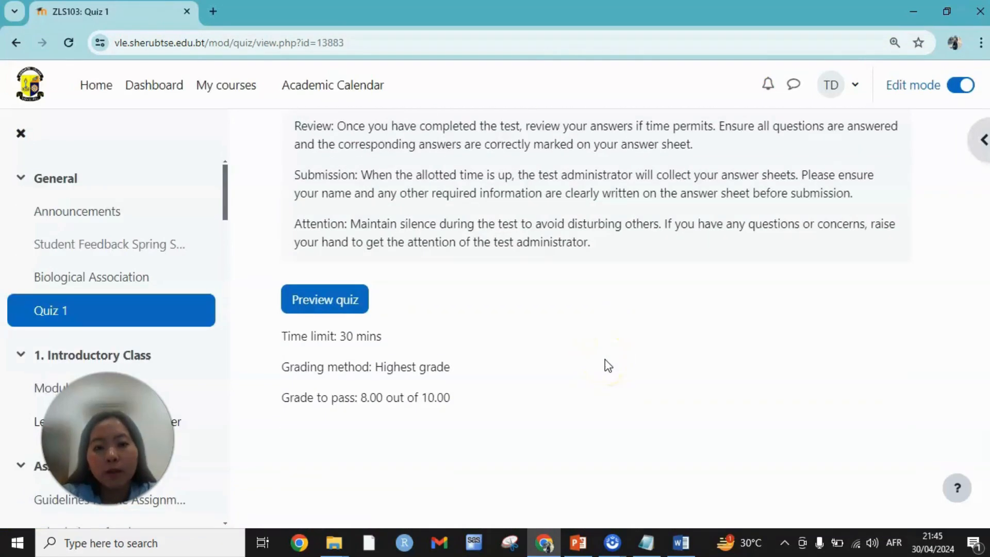
click(320, 299)
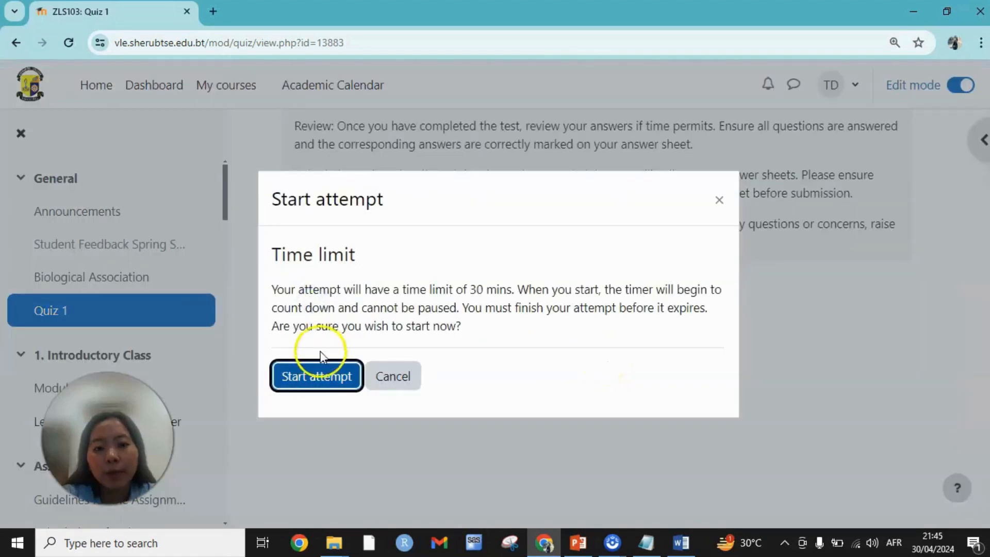
click(322, 379)
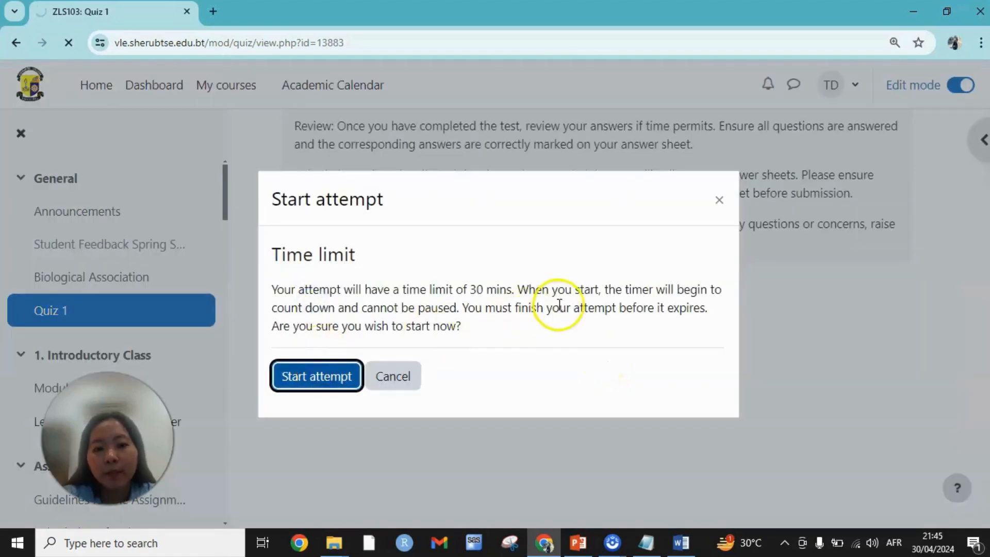
scroll(621, 307, down, 2)
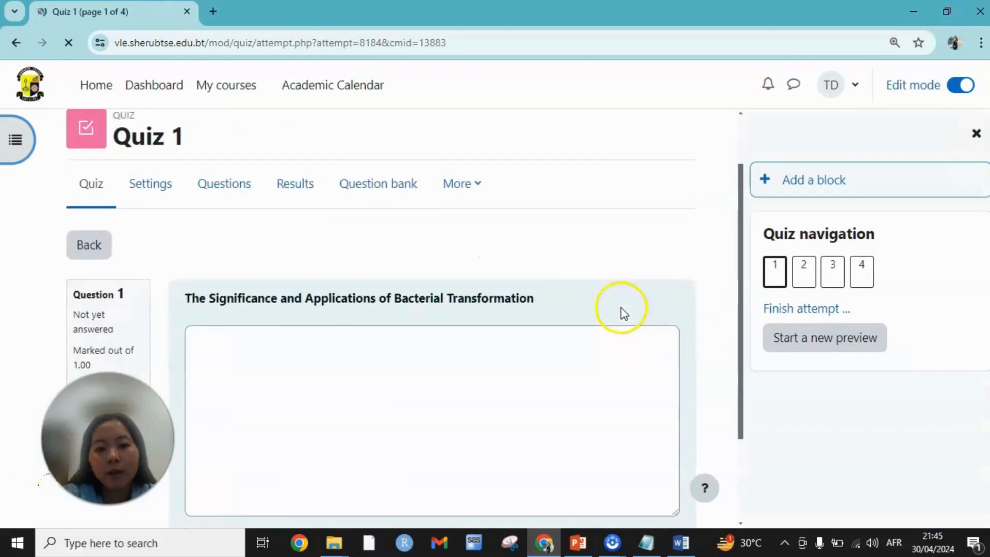
scroll(306, 358, down, 3)
scroll(305, 357, up, 4)
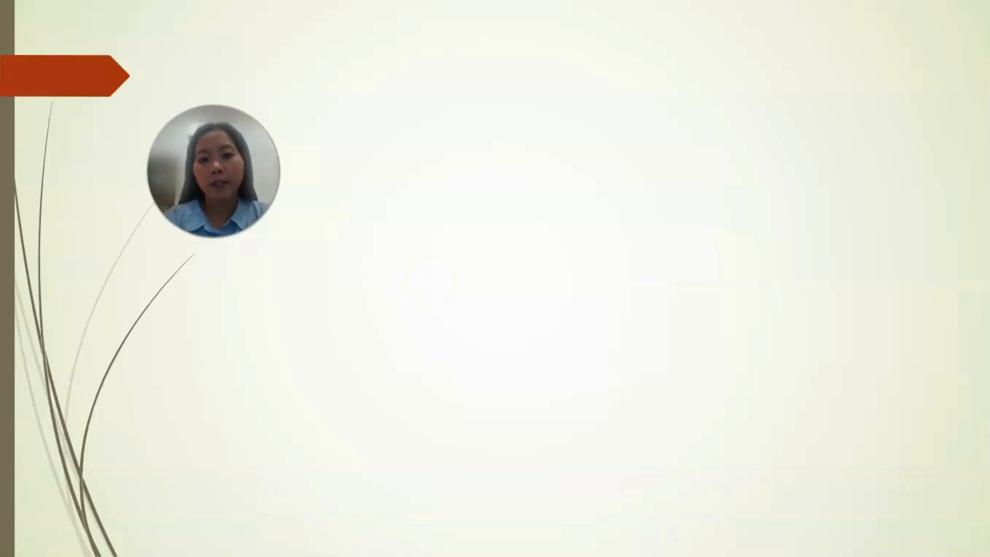
click(916, 299)
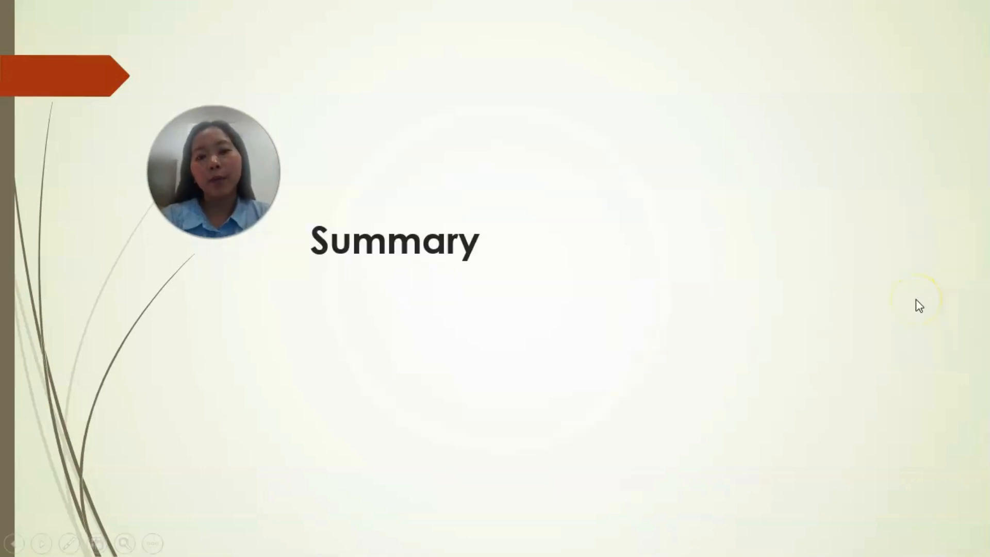
click(915, 299)
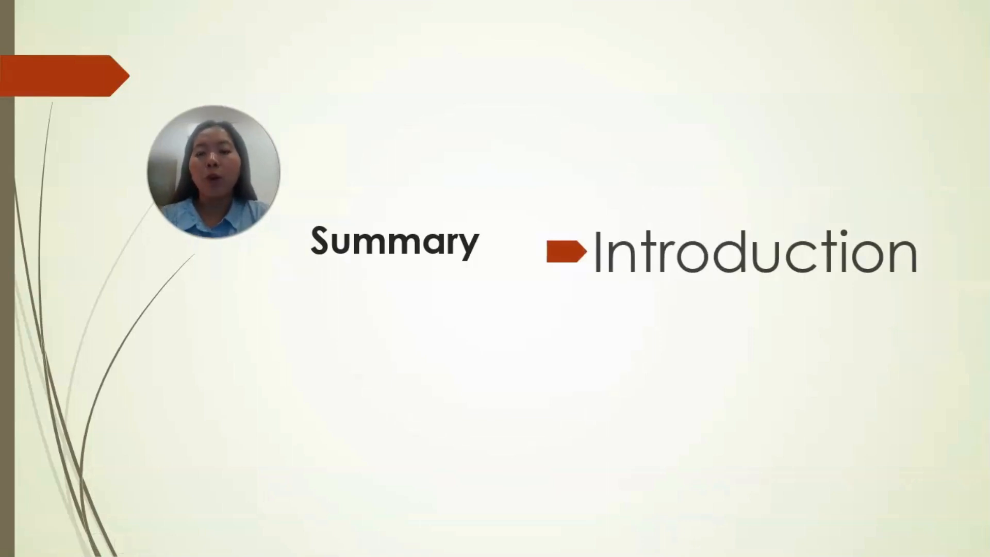
click(917, 294)
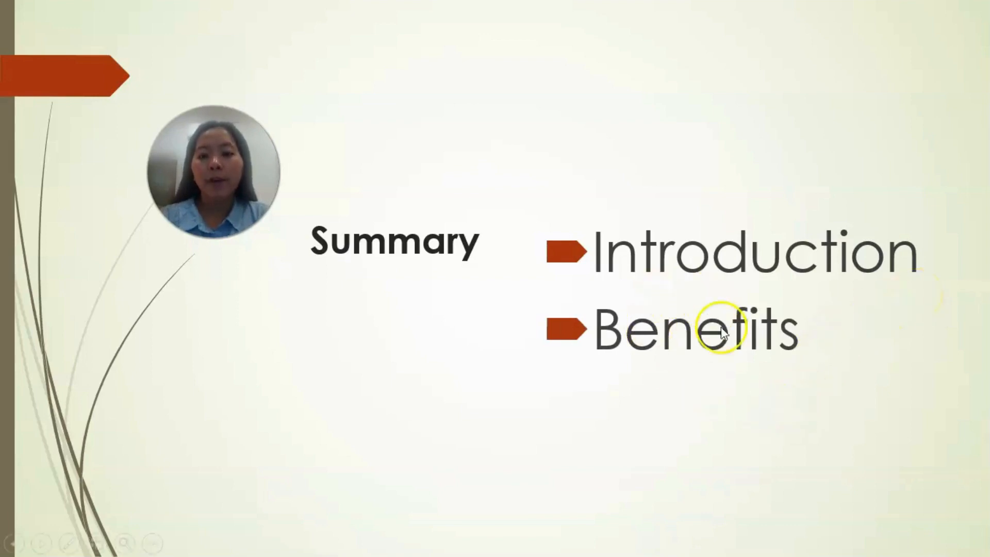
click(766, 355)
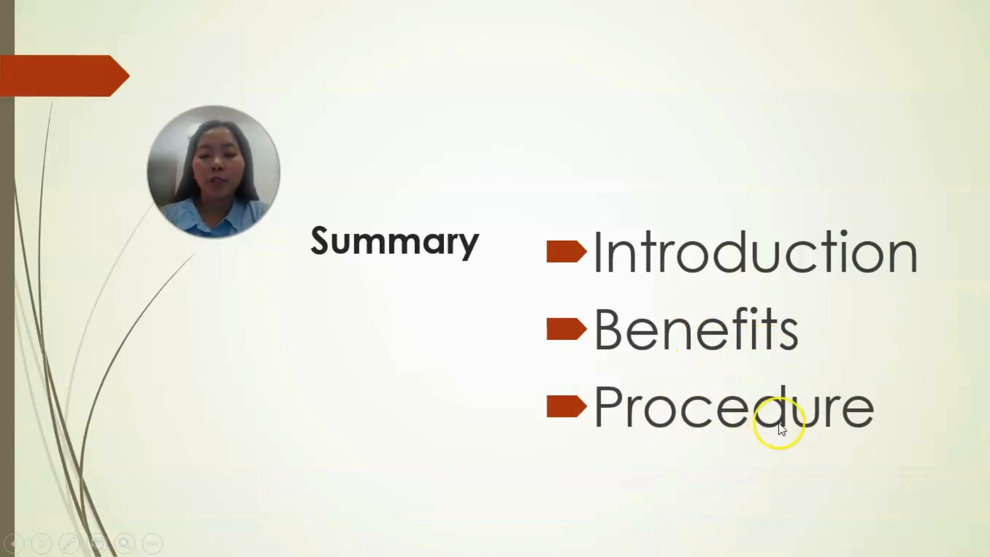